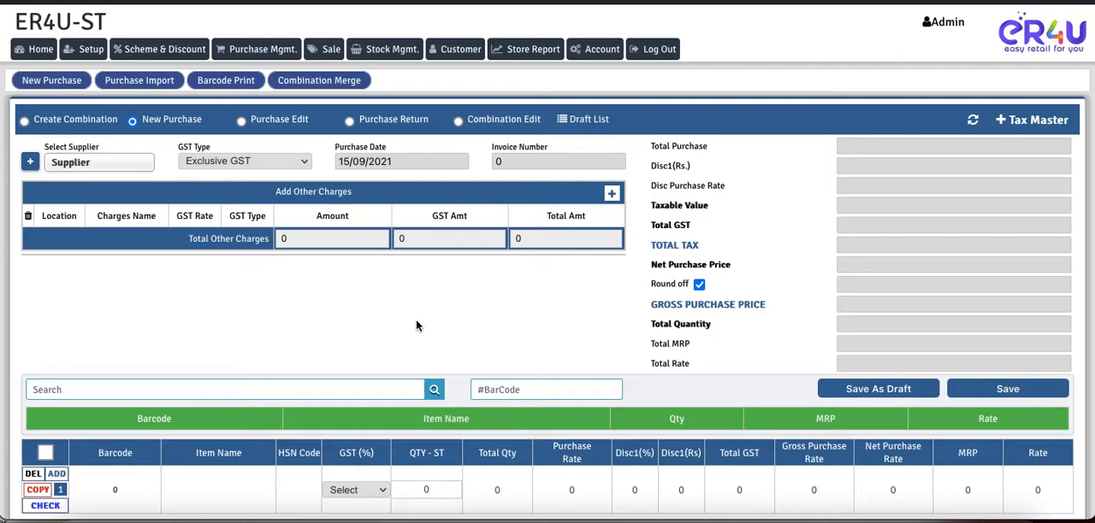
- Enable the Landing Cost (F) and Landing Cost (F+O) columns under Grid View in the purchase screen configuration
scroll(416, 325, "down", 1)
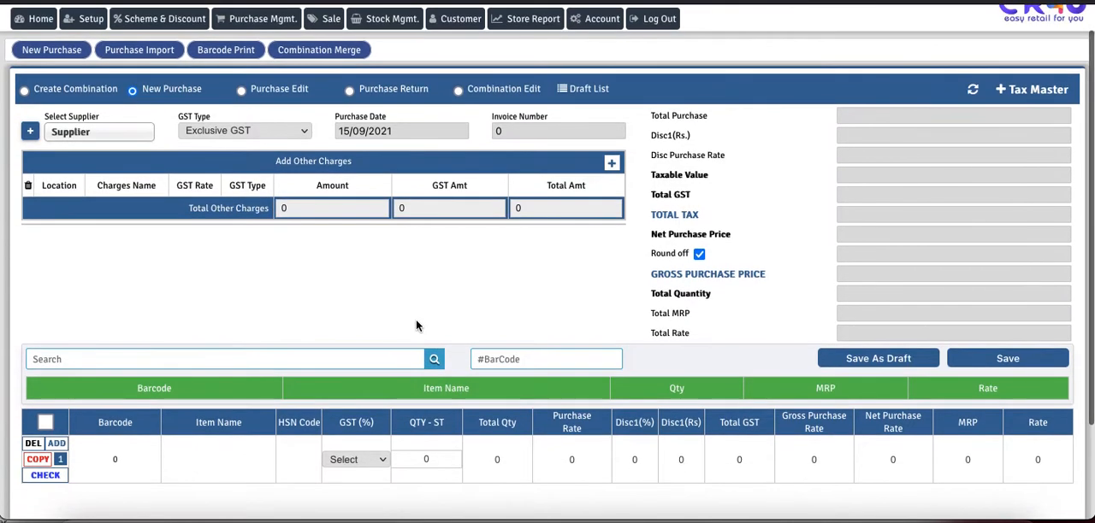
scroll(416, 325, "up", 1)
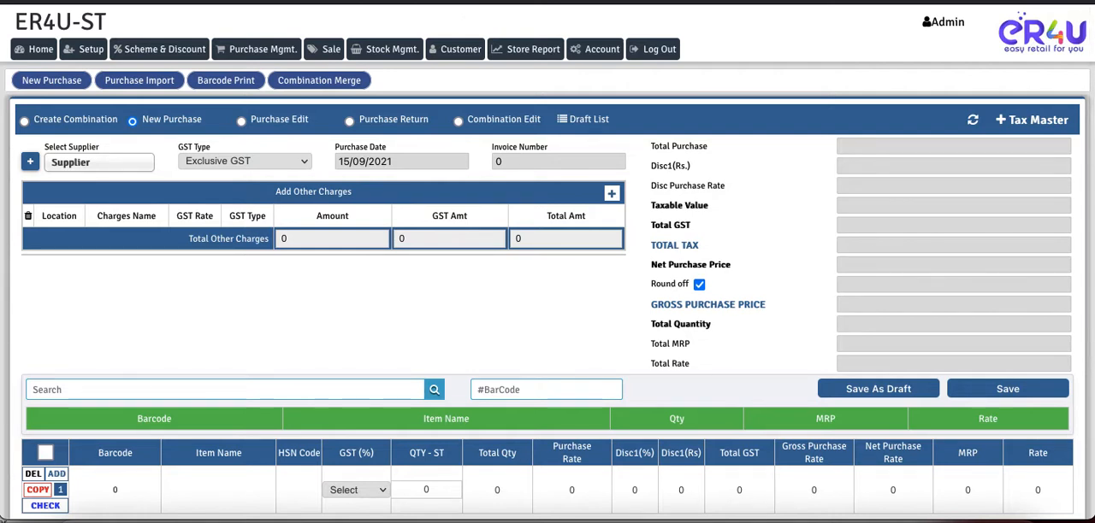
scroll(312, 301, "down", 5)
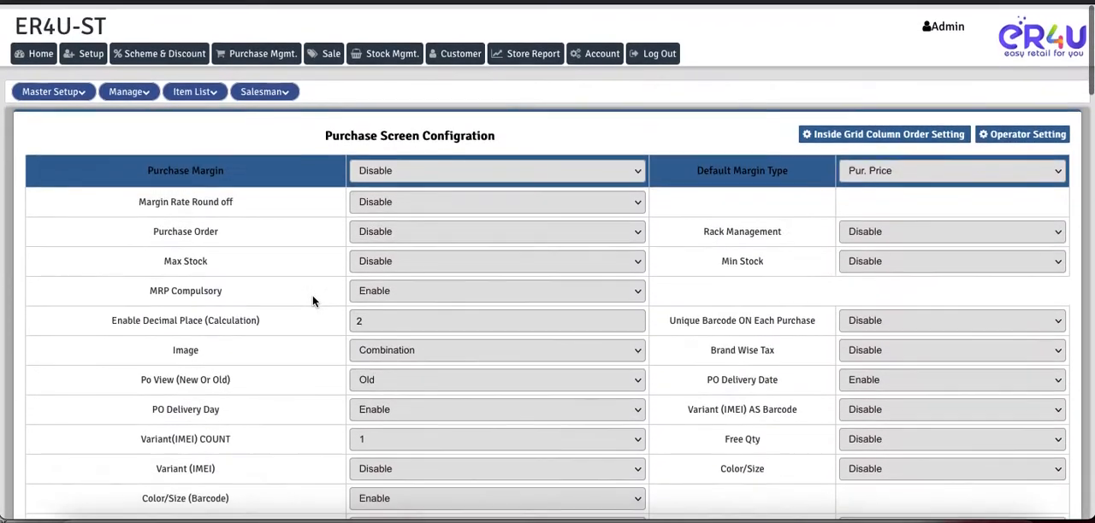
scroll(312, 299, "down", 5)
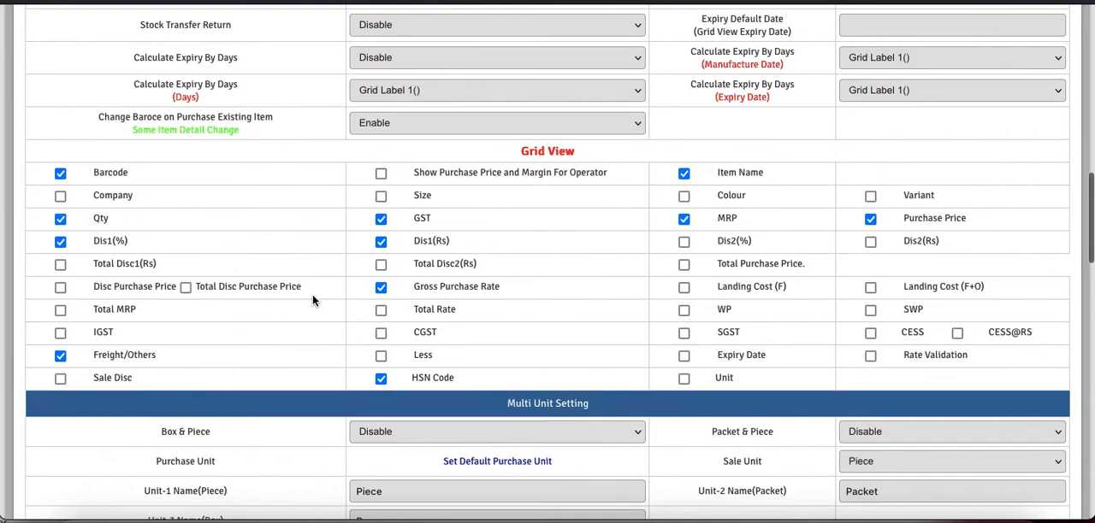
left_click(684, 289)
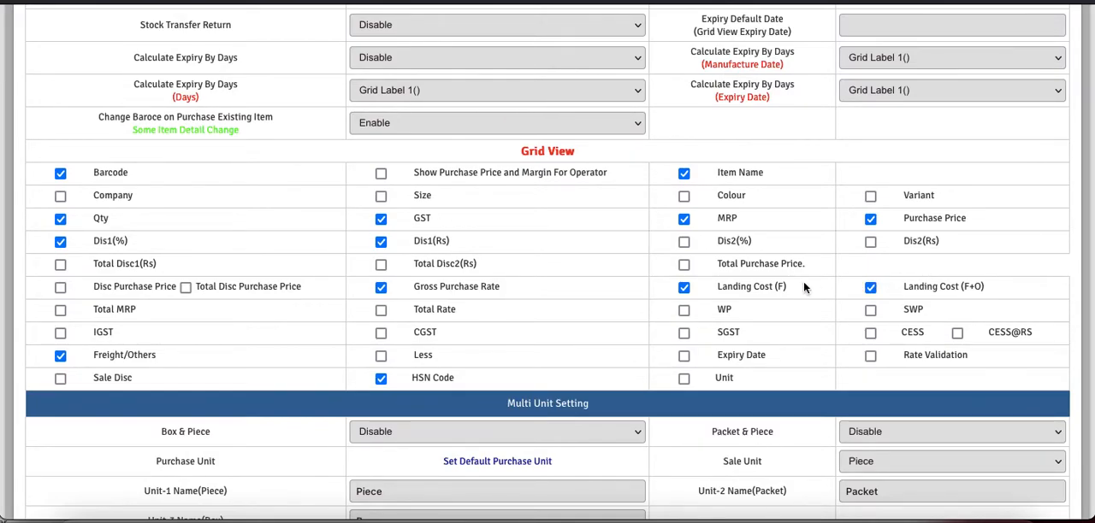
- Set Free Qty to Enable in the purchase screen configuration
scroll(804, 286, "up", 7)
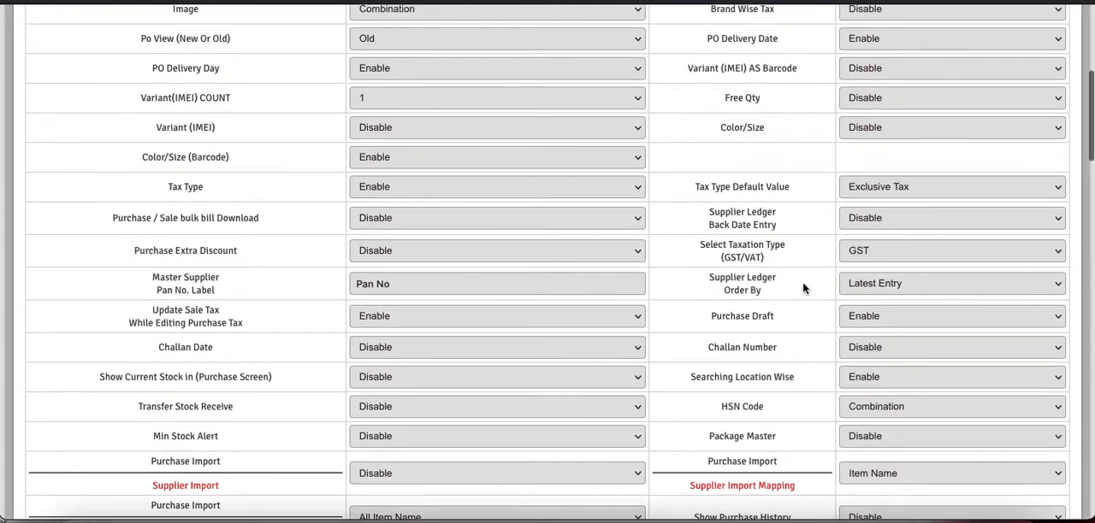
left_click(862, 99)
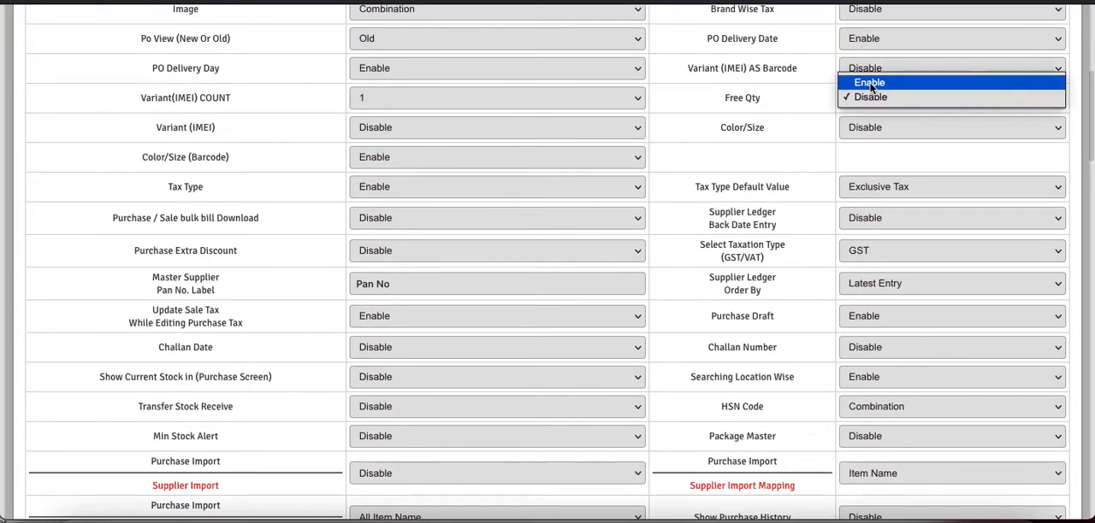
left_click(868, 83)
- Enter the OTP at the end of the configuration page and submit the purchase screen settings
scroll(704, 384, "down", 20)
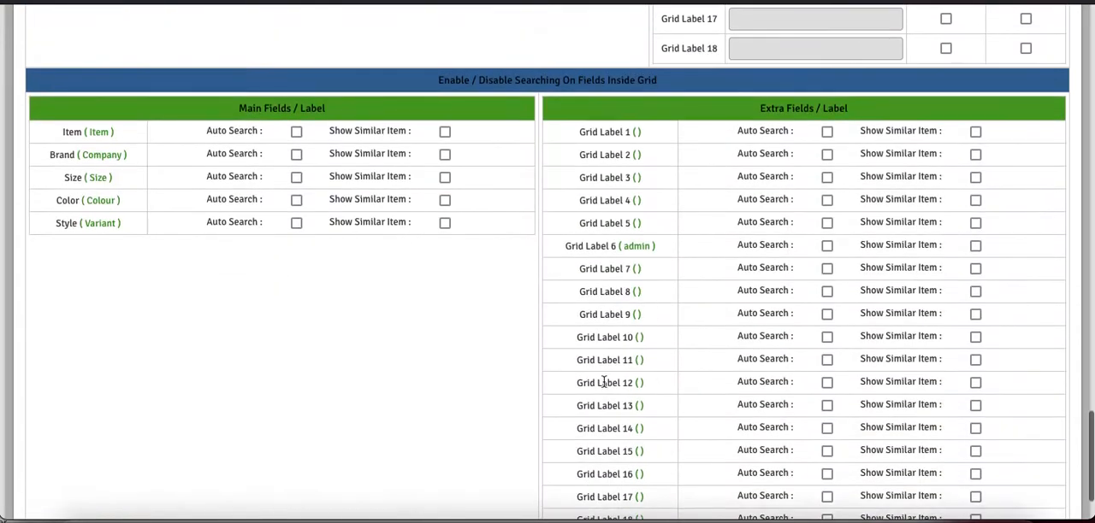
scroll(491, 285, "down", 1)
left_click(517, 466)
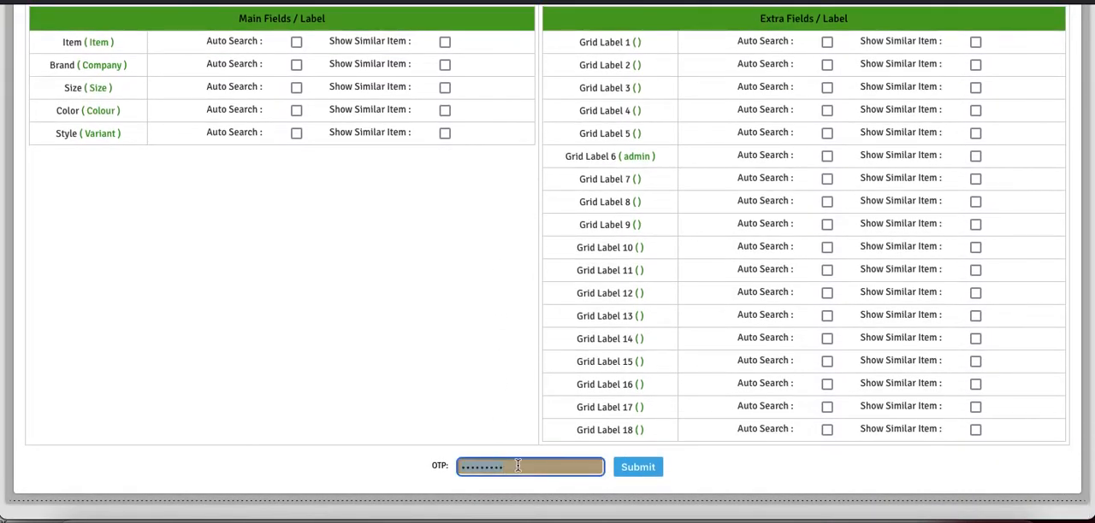
type("•••••••••")
key("Return")
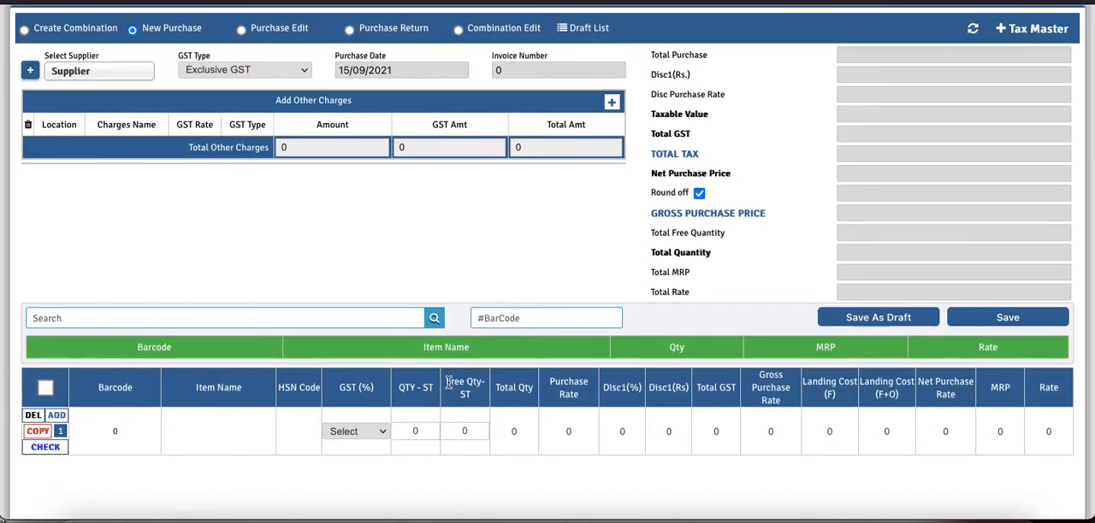
- Enter an item named Test with a QTY-ST of 1 in the first row of the new purchase
left_click_drag(445, 381, 478, 395)
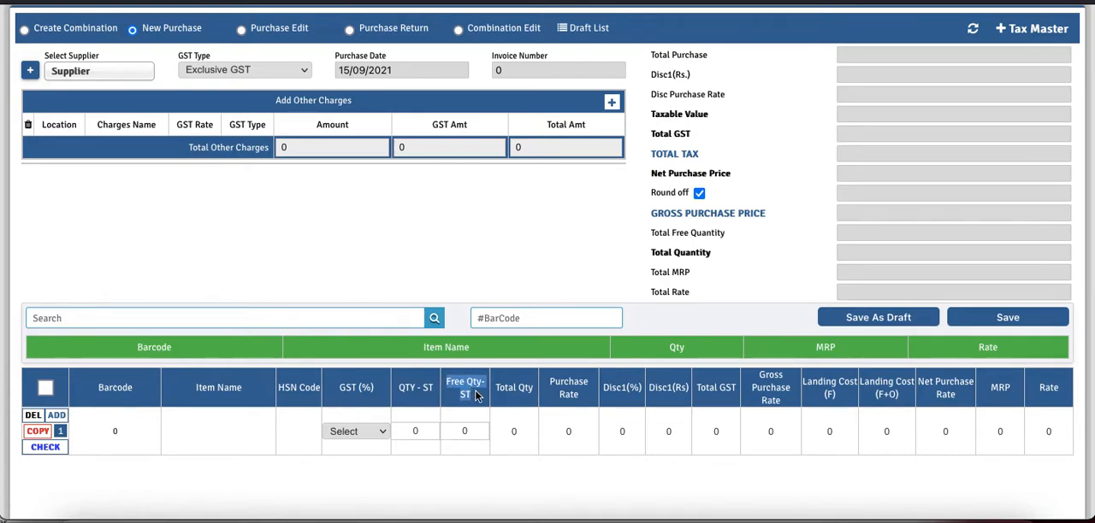
left_click_drag(803, 385, 886, 397)
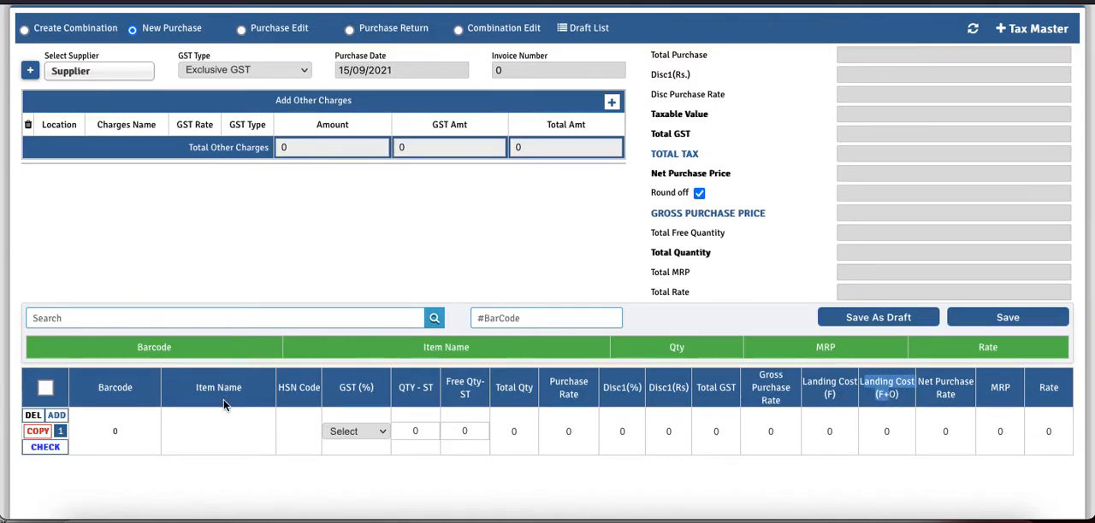
left_click(228, 430)
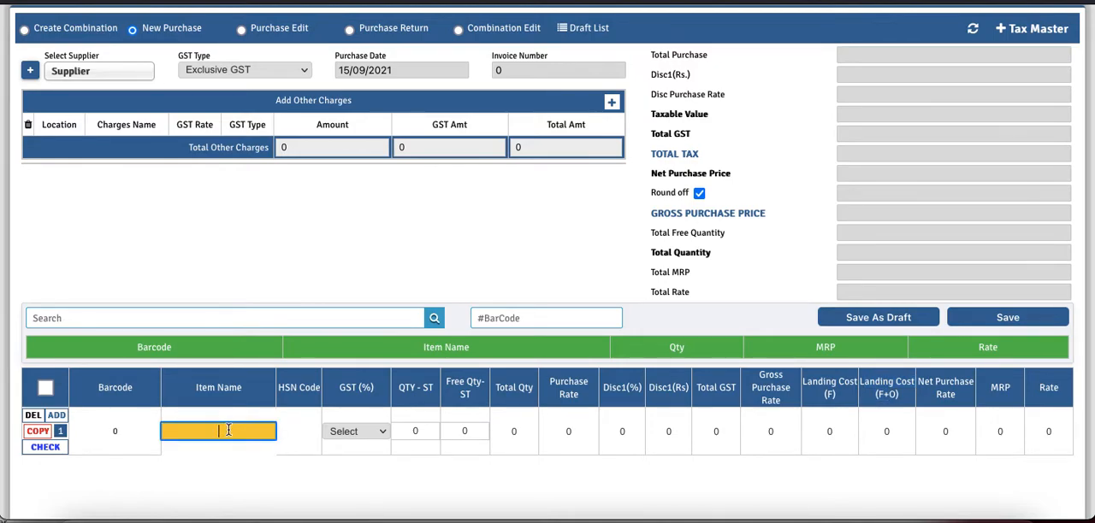
type("Test")
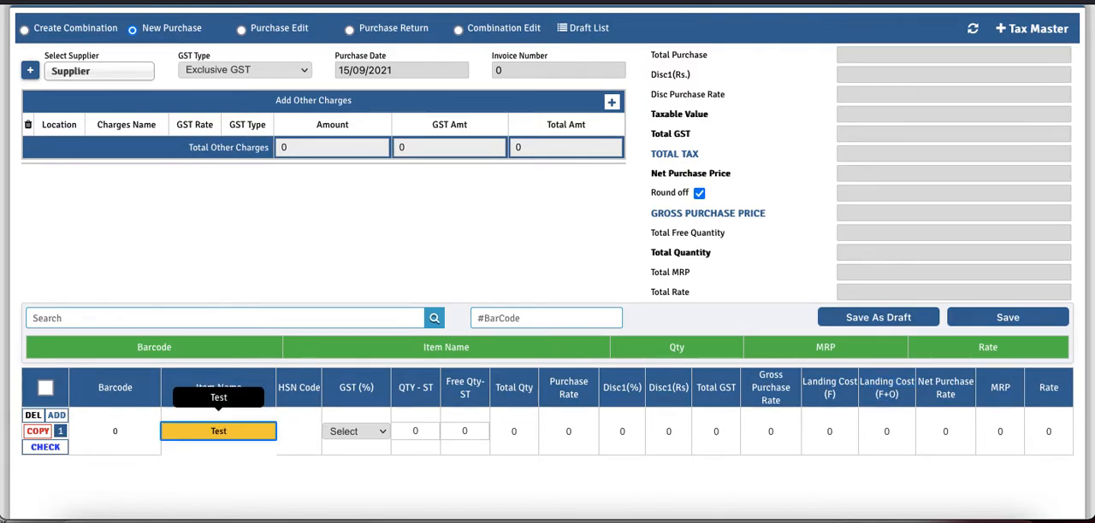
key("Tab")
key("Tab")
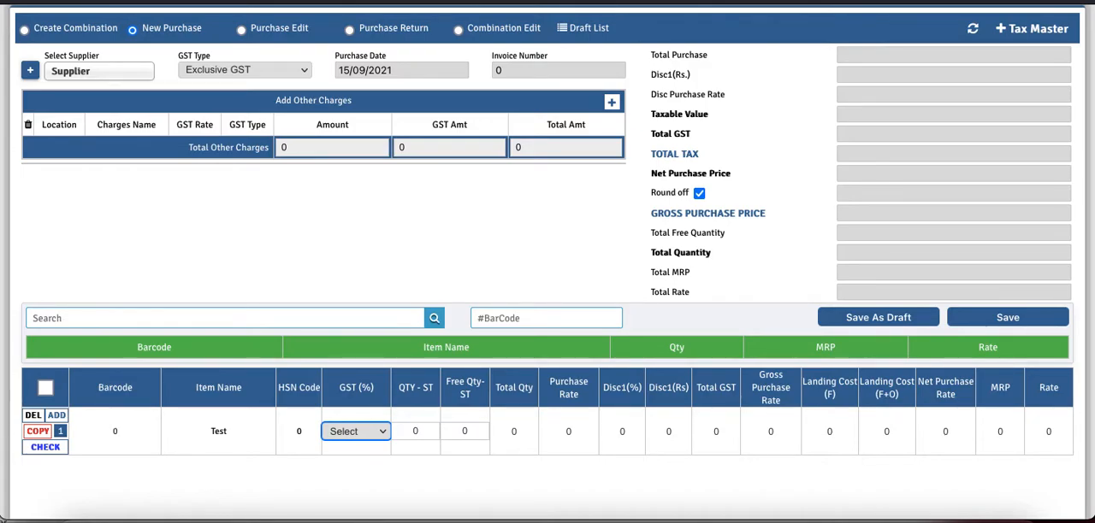
key("Tab")
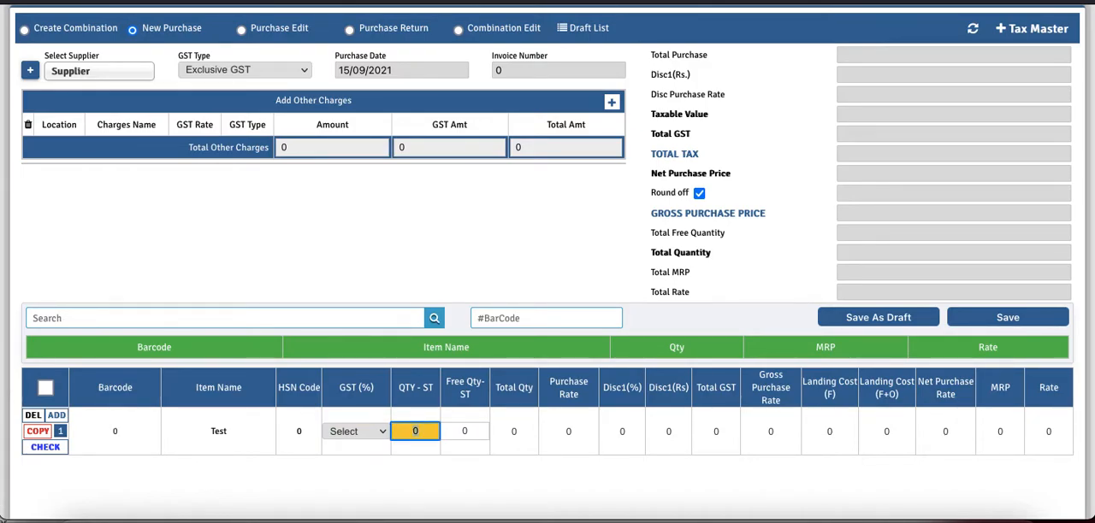
type("1")
key("Tab")
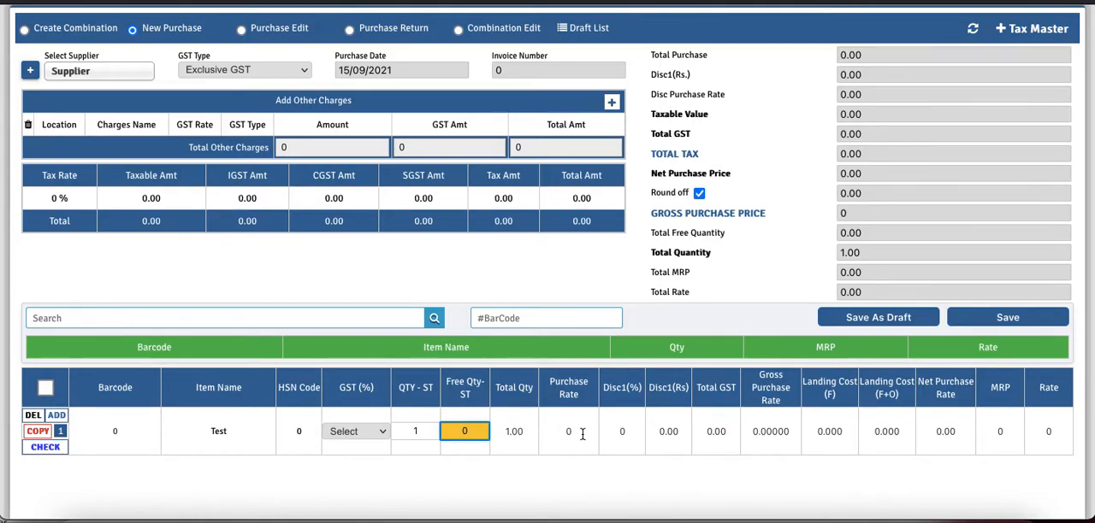
left_click(418, 432)
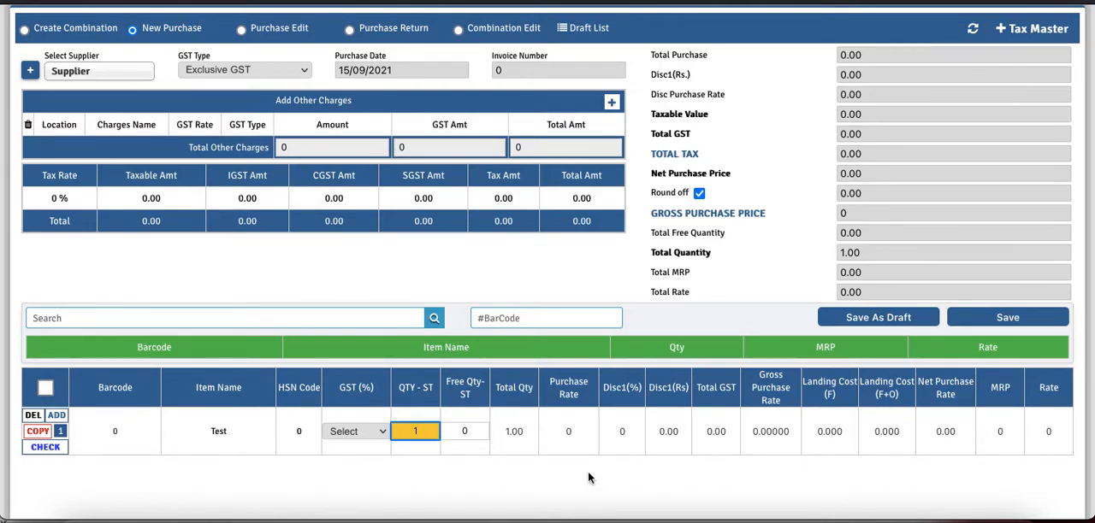
- Set the Test item's Purchase Rate to 100 and move past the discount fields to Gross Purchase Rate
left_click(577, 432)
key("BackSpace")
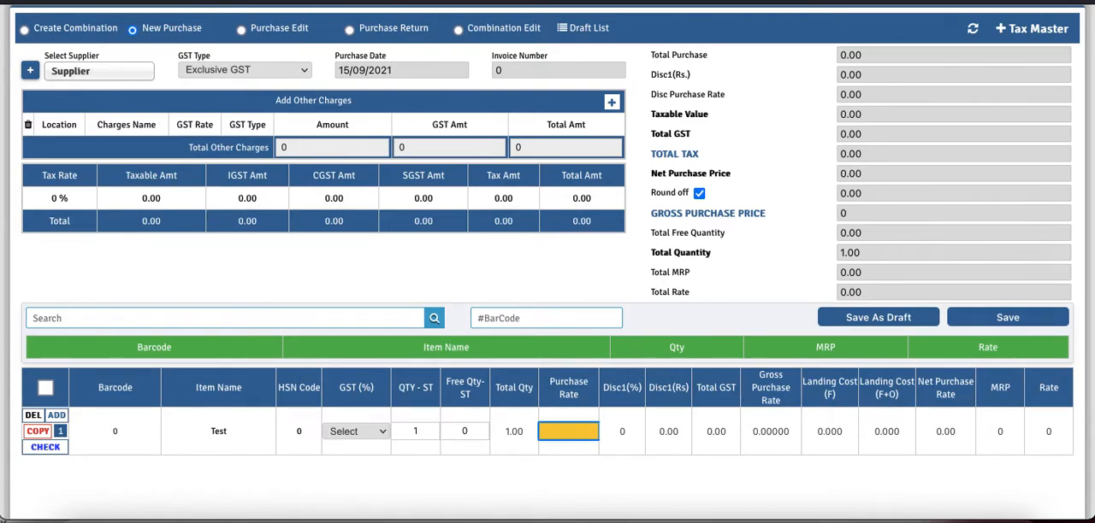
type("100")
key("Tab")
key("Tab")
key("Tab")
key("Tab")
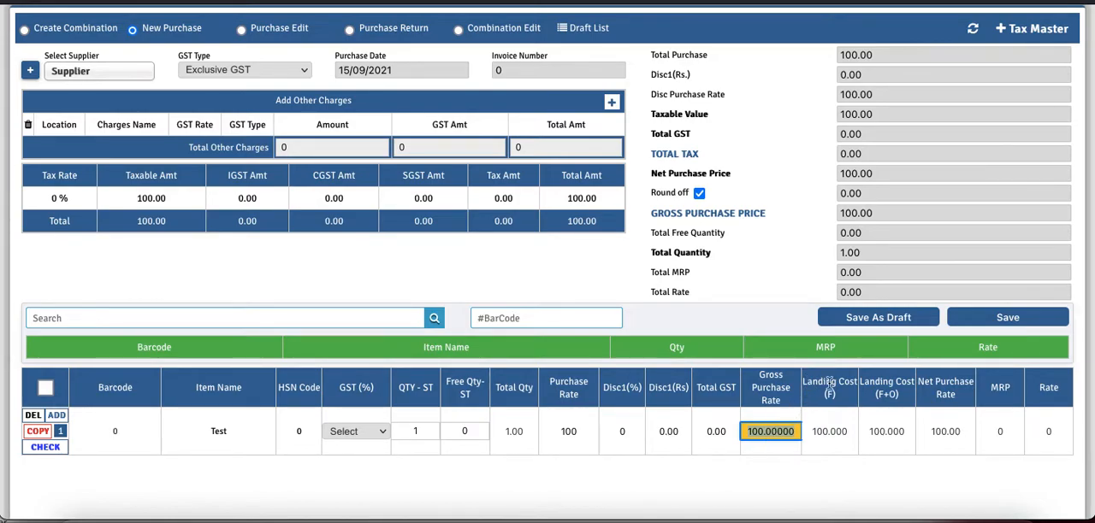
- Check the Test item's two landing cost fields and add a Freight Charge of 50 under other charges
left_click_drag(853, 433, 810, 434)
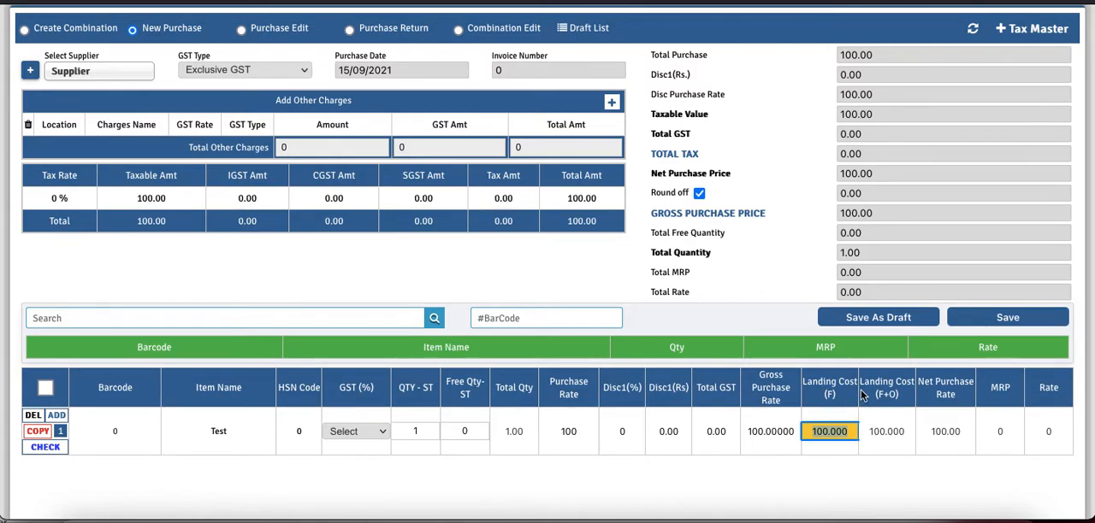
left_click_drag(861, 385, 895, 393)
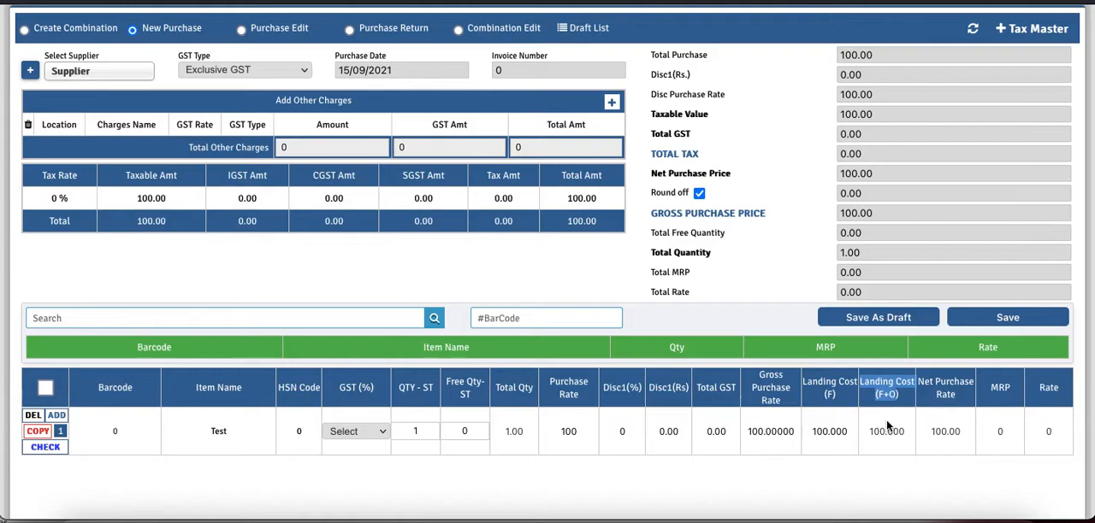
left_click(903, 430)
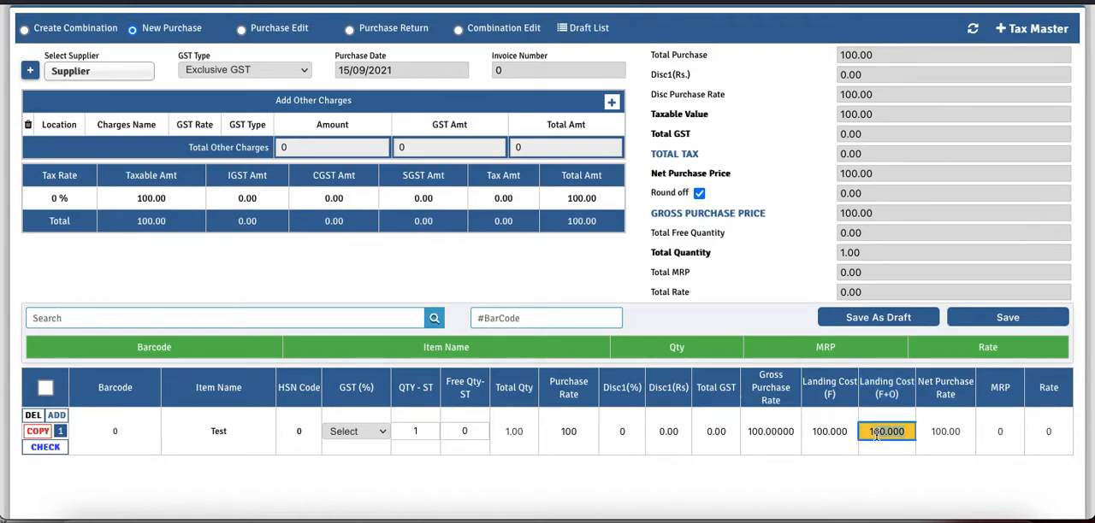
left_click(525, 277)
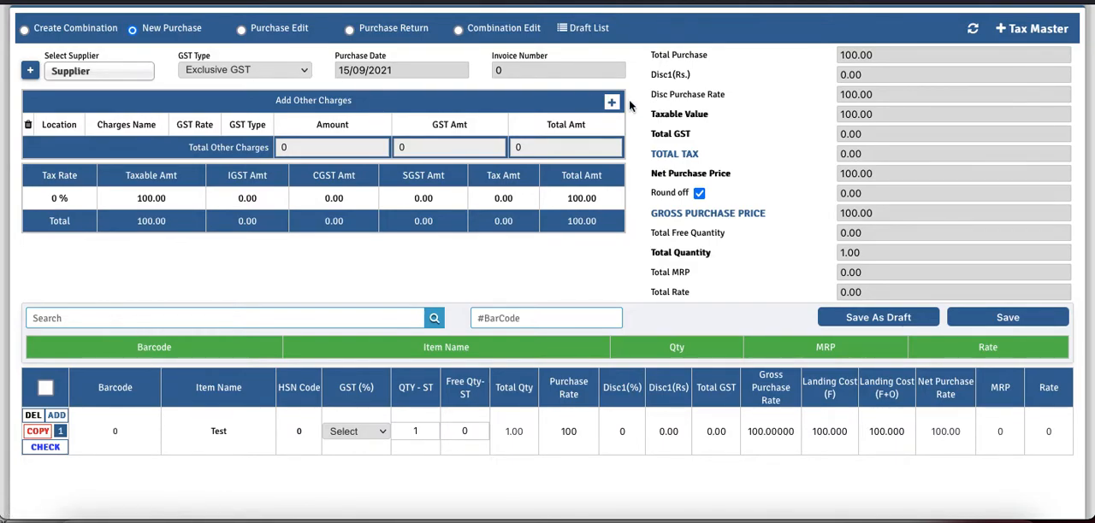
left_click(612, 104)
left_click(378, 149)
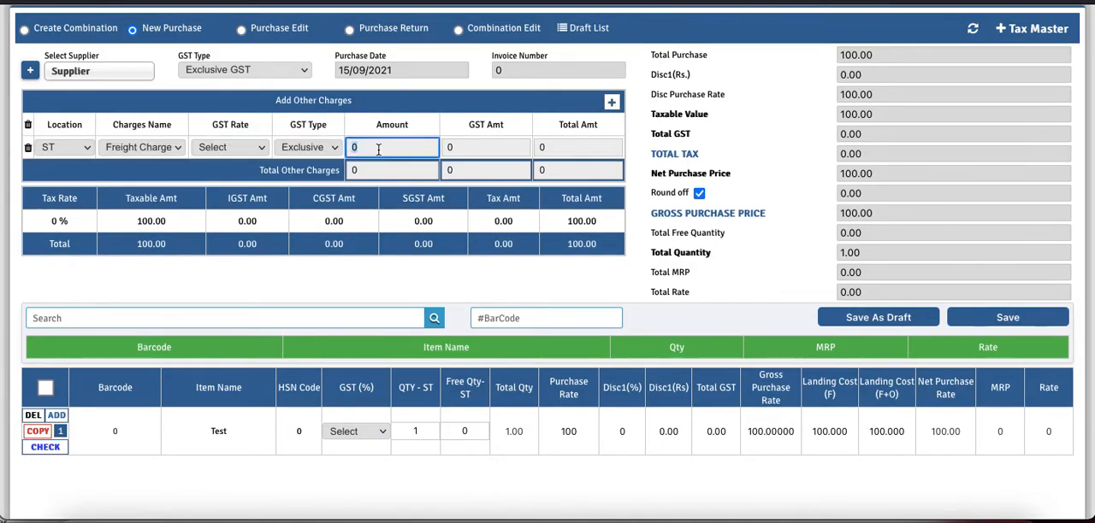
type("50")
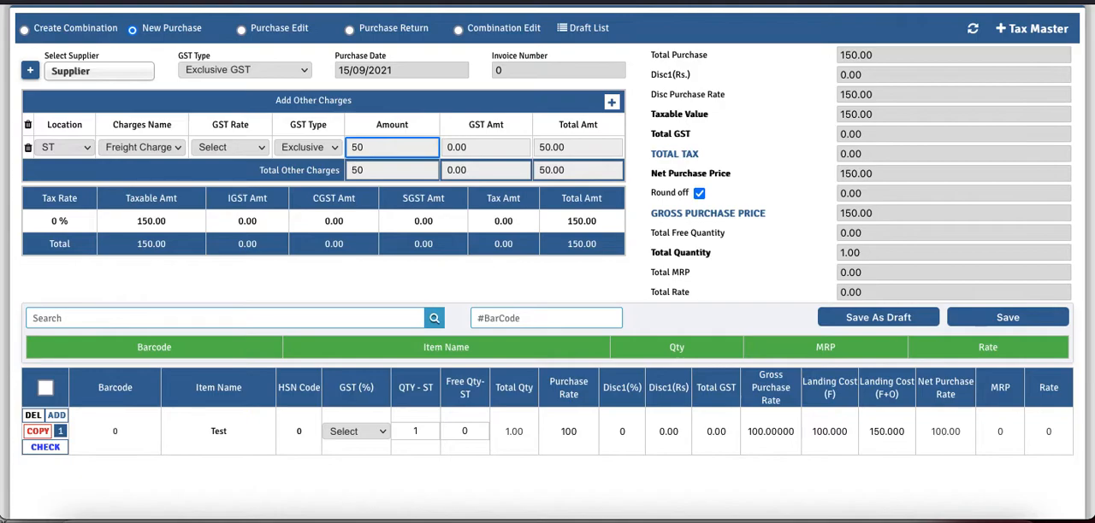
key("Tab")
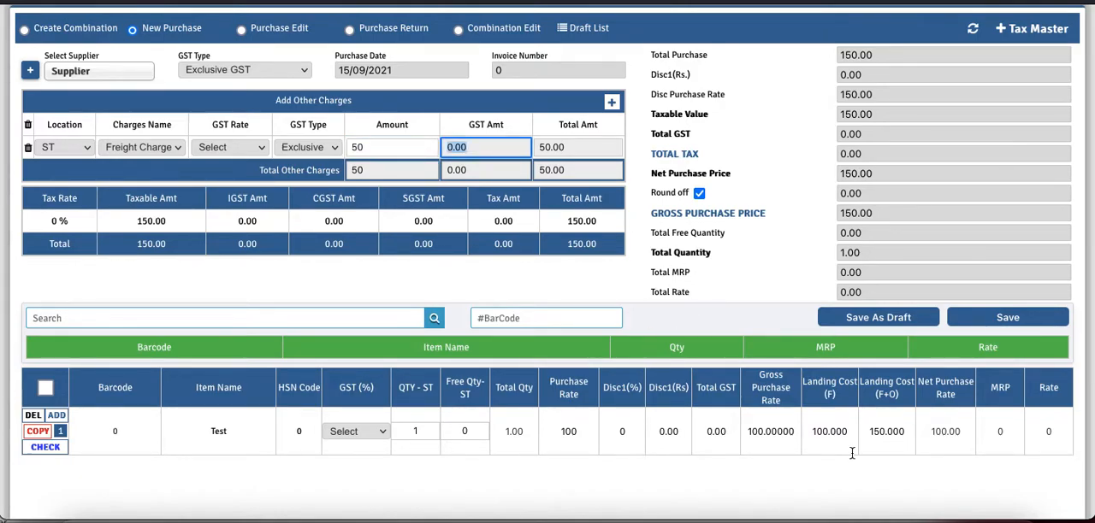
- Compare the Test item's Gross Purchase Rate with its Landing Cost (F+O), and set its QTY-ST to 10
left_click(908, 432)
left_click_drag(909, 432, 865, 432)
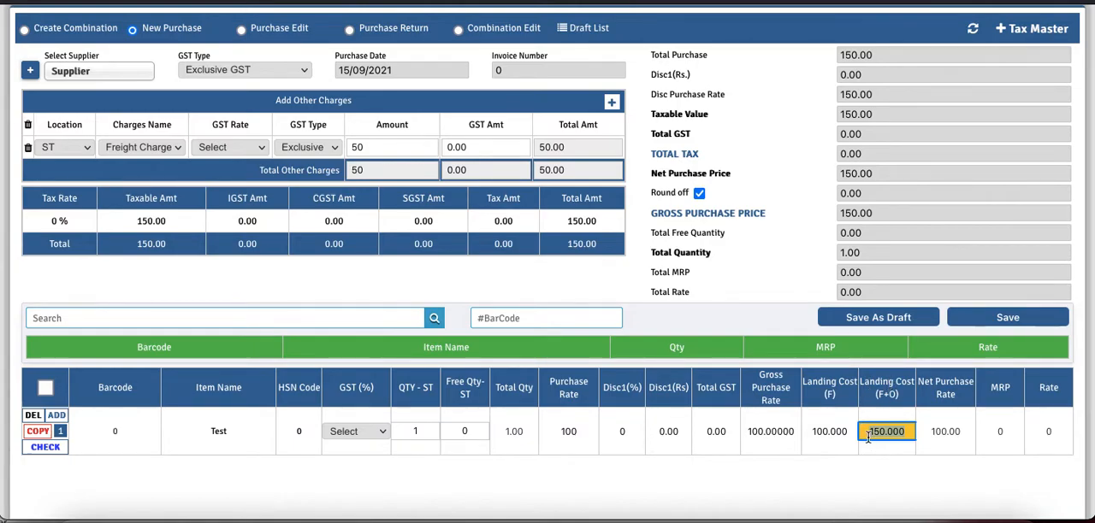
left_click(792, 431)
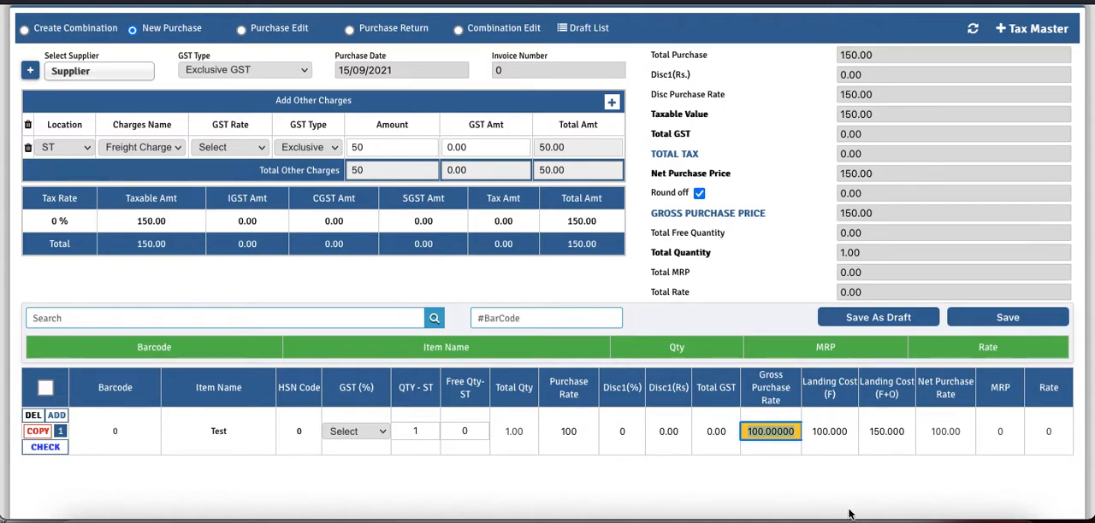
left_click(907, 432)
left_click_drag(907, 432, 869, 431)
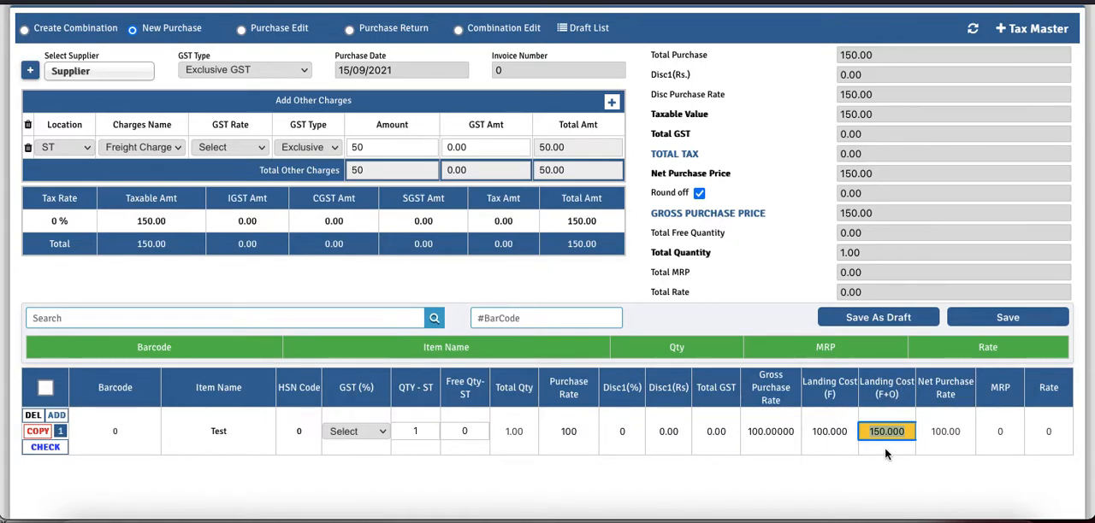
left_click(425, 431)
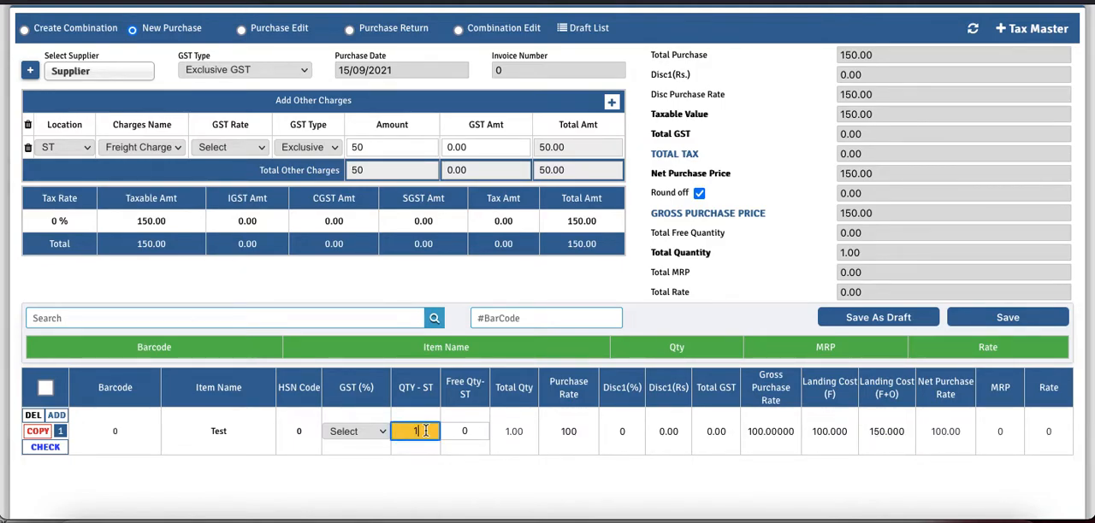
type("0")
key("Tab")
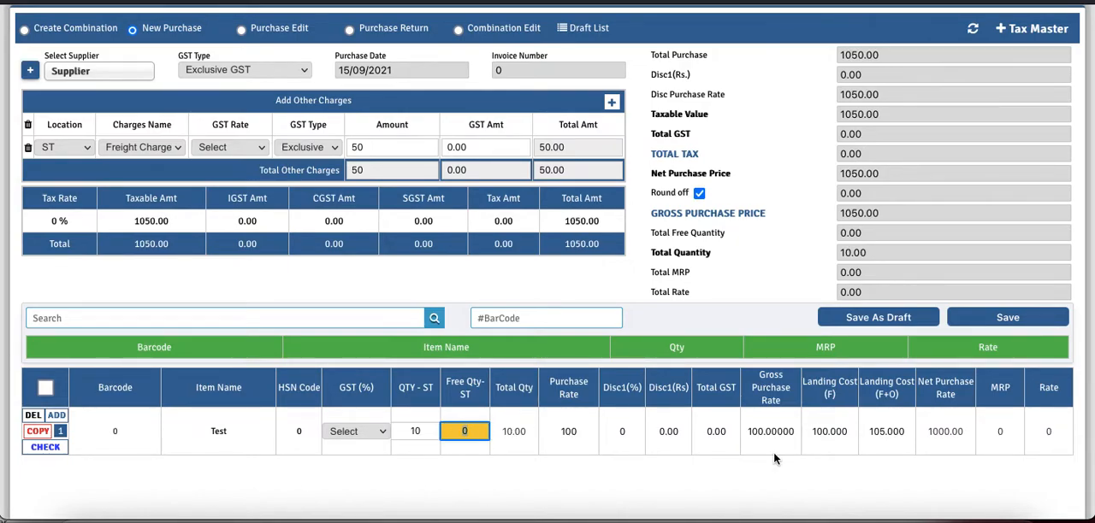
- Review the freight amount and the item's Landing Cost (F+O), and reload the purchase page to clear the entry
left_click(354, 147)
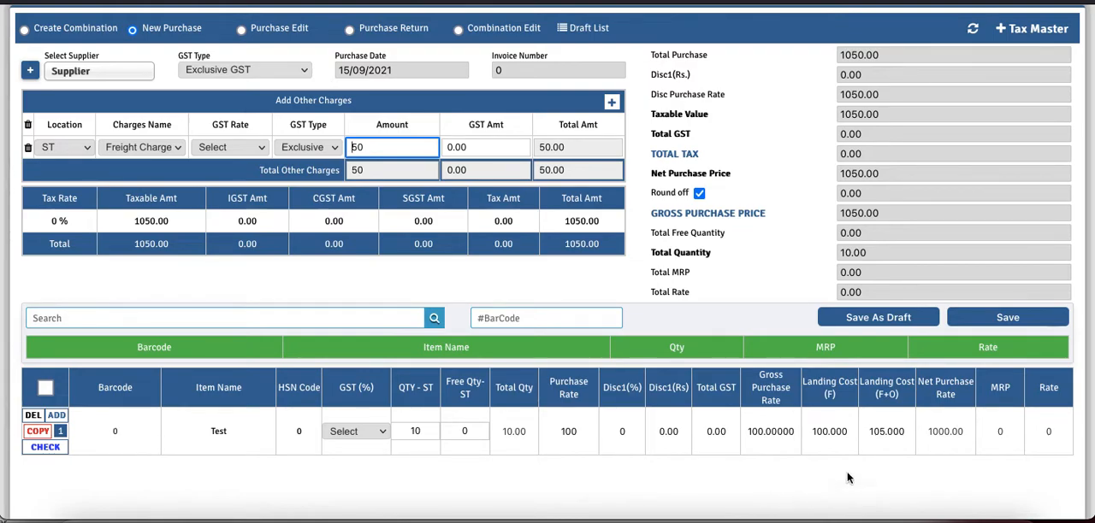
left_click_drag(900, 432, 870, 432)
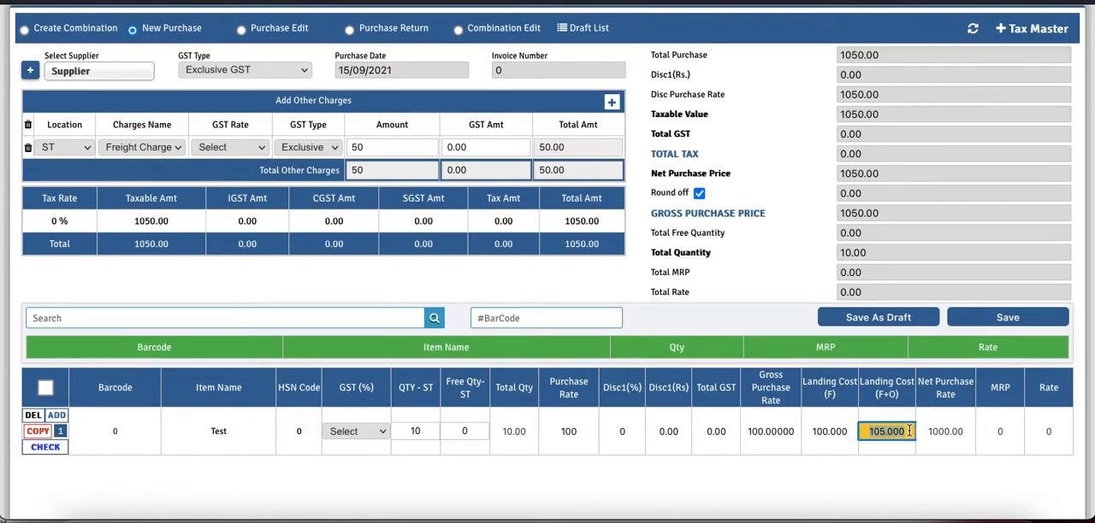
left_click_drag(909, 432, 871, 432)
left_click(902, 431)
key("super+r")
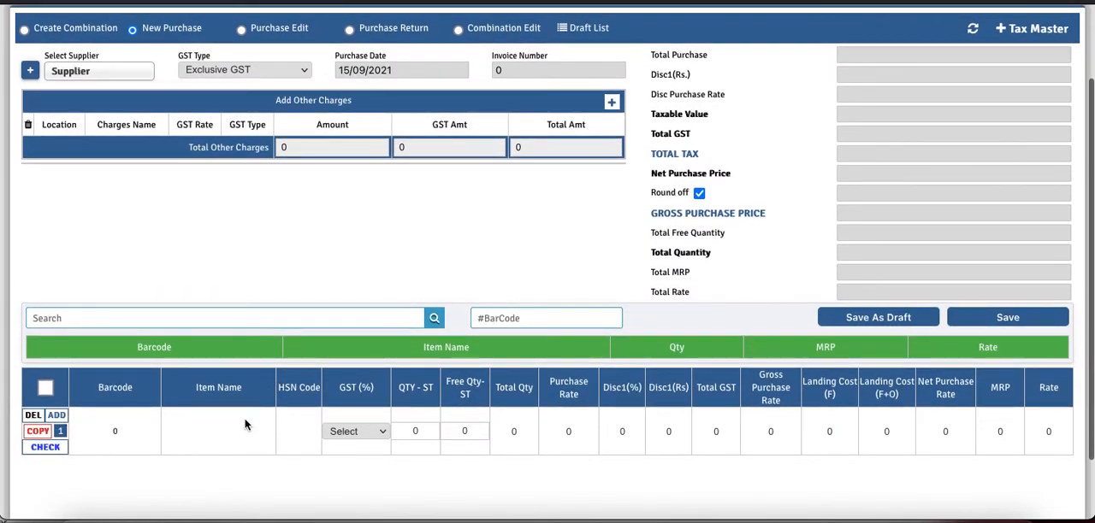
- Enter the item Test in the purchase row with a QTY-ST of 1 and a Free Qty-ST of 1
left_click(228, 431)
type("Test")
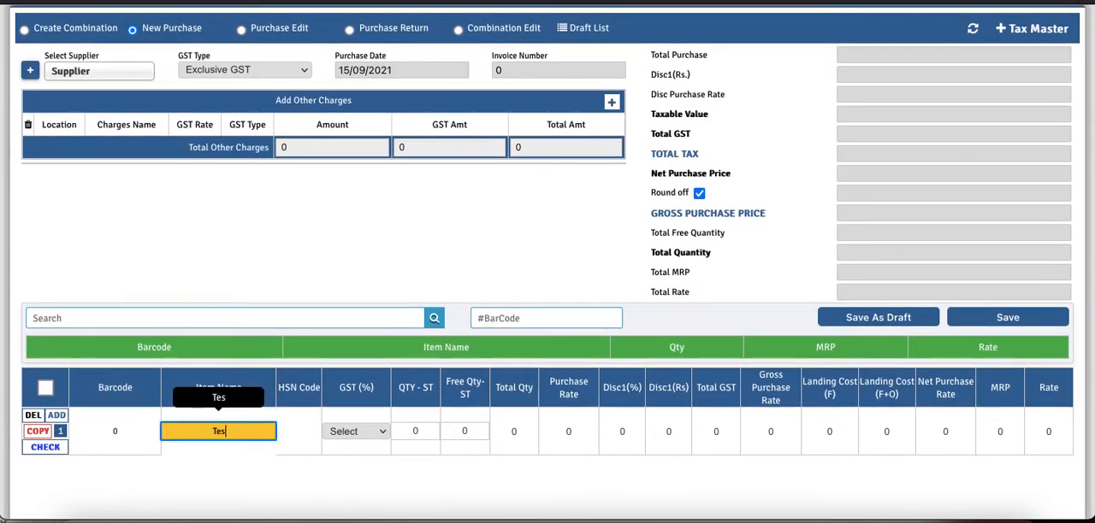
key("Tab")
key("Tab")
type("1")
key("Tab")
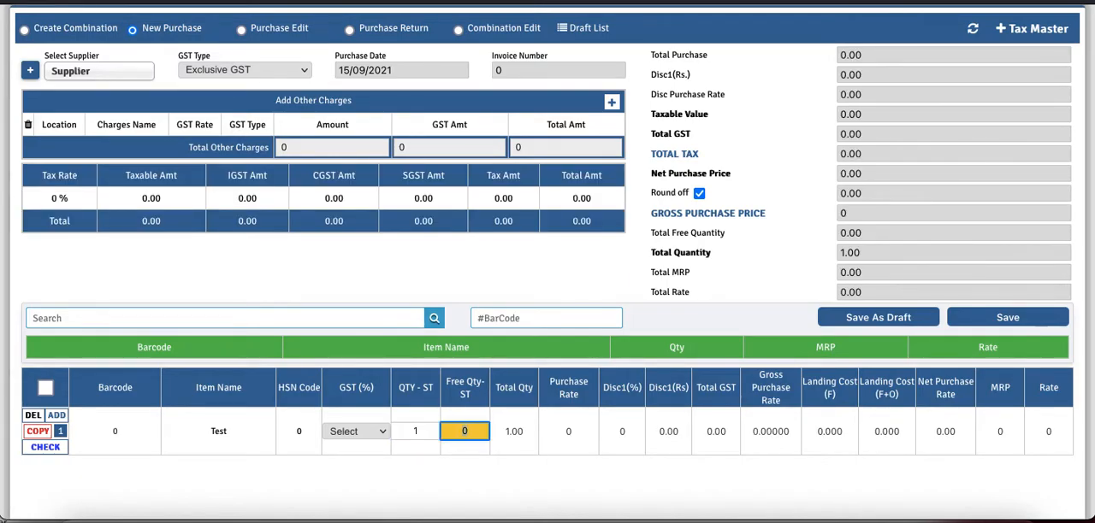
type("1")
left_click(527, 432)
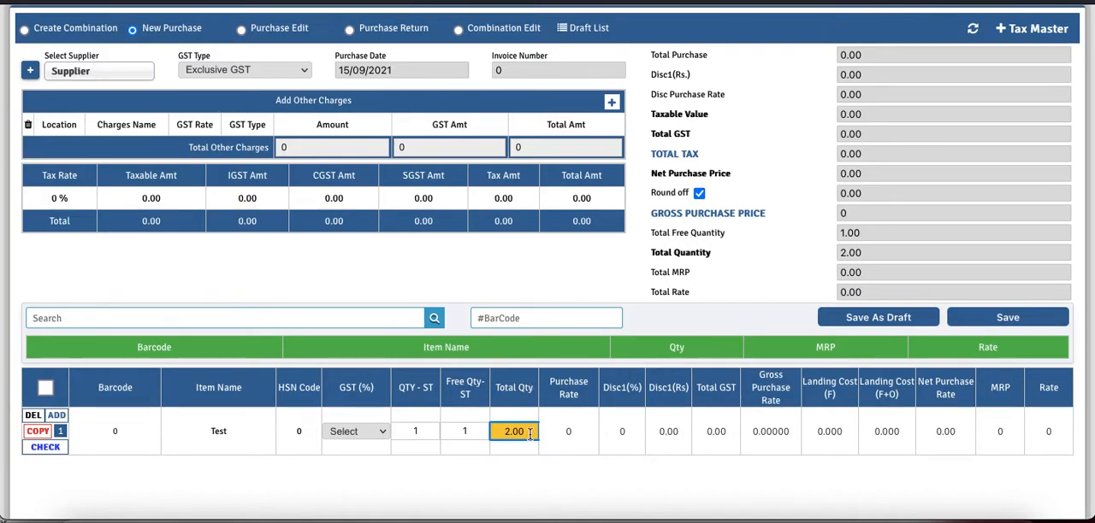
- Set the Test item's Purchase Rate to 100 and move on to the percentage discount
left_click(581, 429)
key("BackSpace")
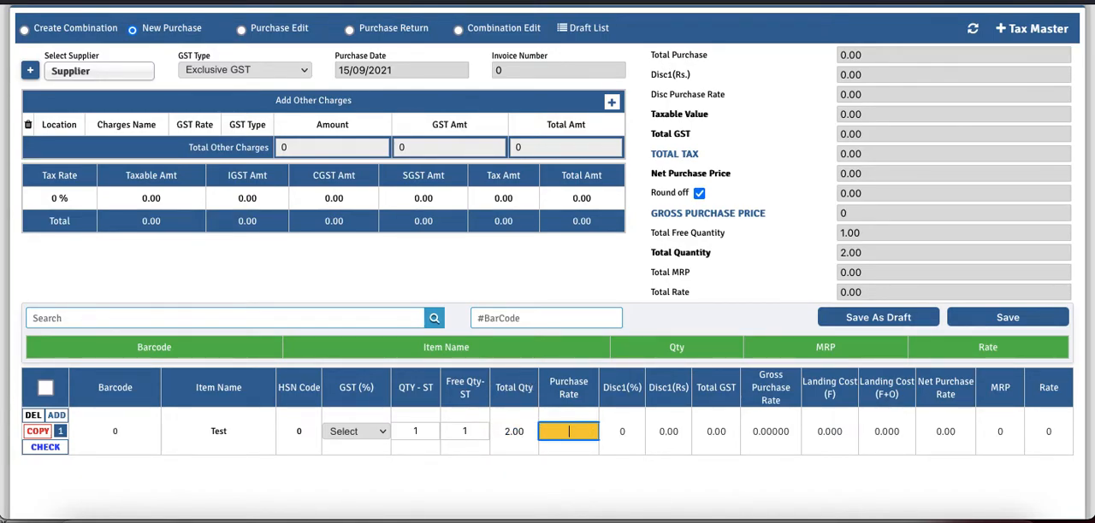
type("100")
key("Tab")
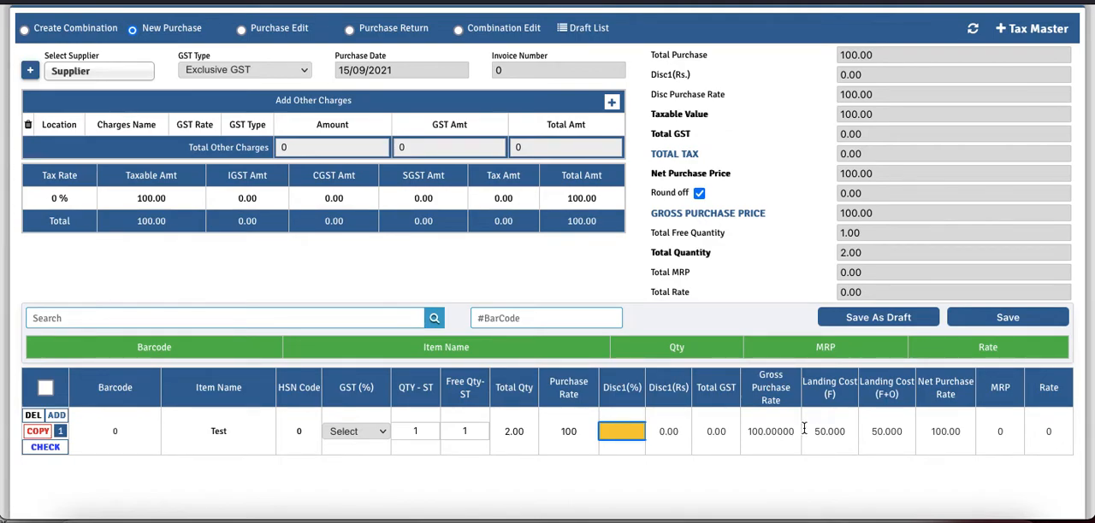
- Compare the Test item's Landing Cost (F) with its Purchase Rate and Landing Cost (F+O)
left_click_drag(804, 382, 839, 388)
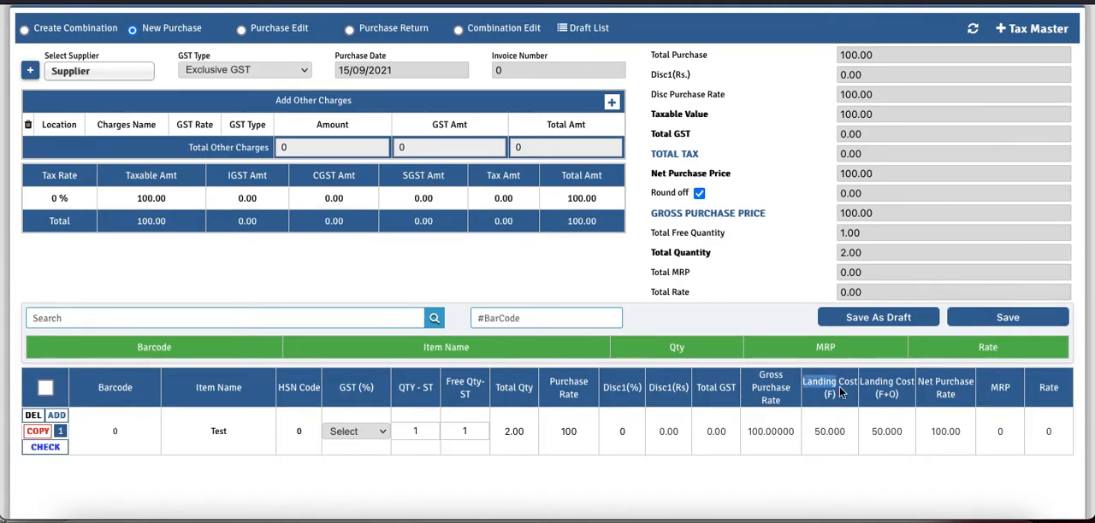
left_click_drag(843, 432, 814, 433)
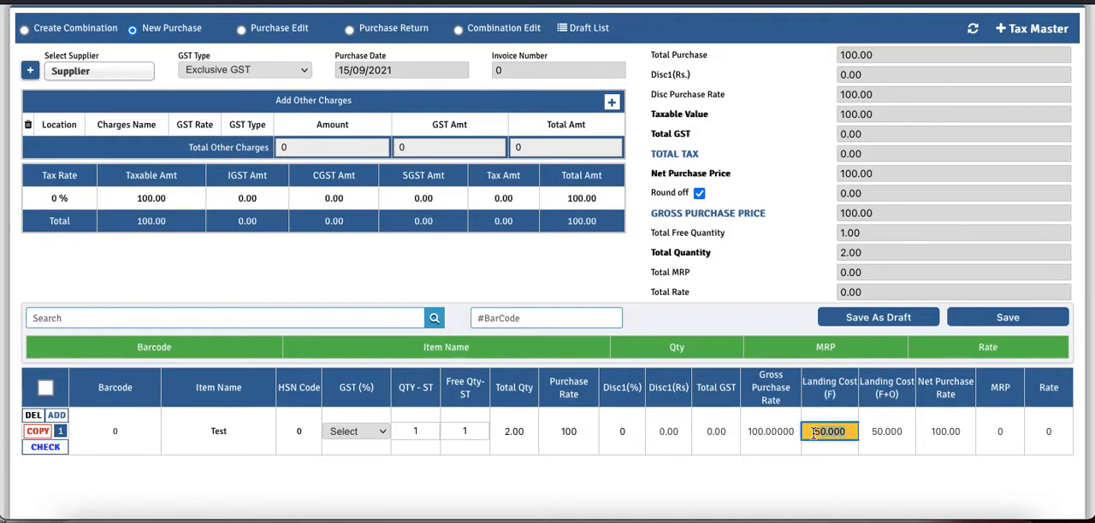
left_click(579, 437)
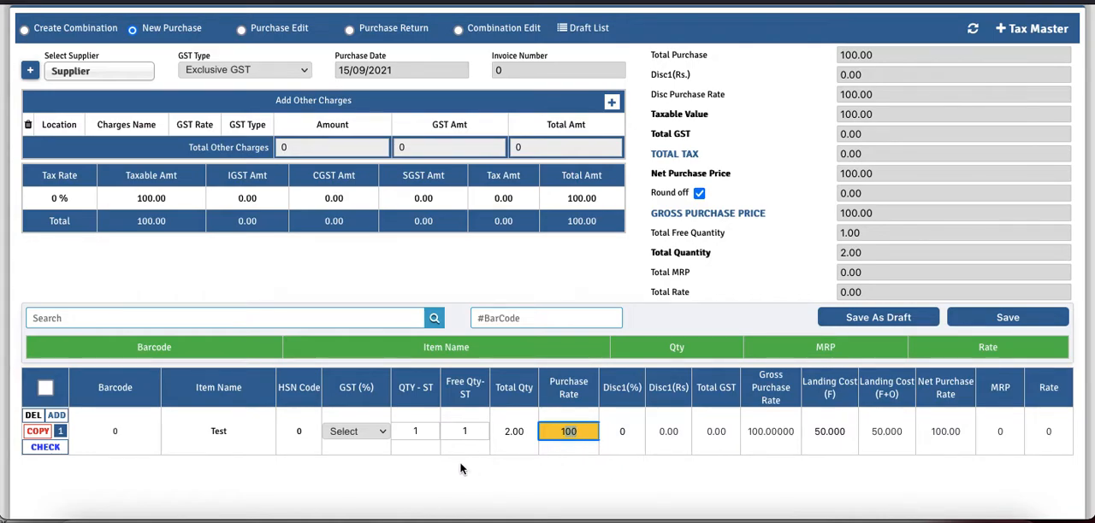
left_click(844, 433)
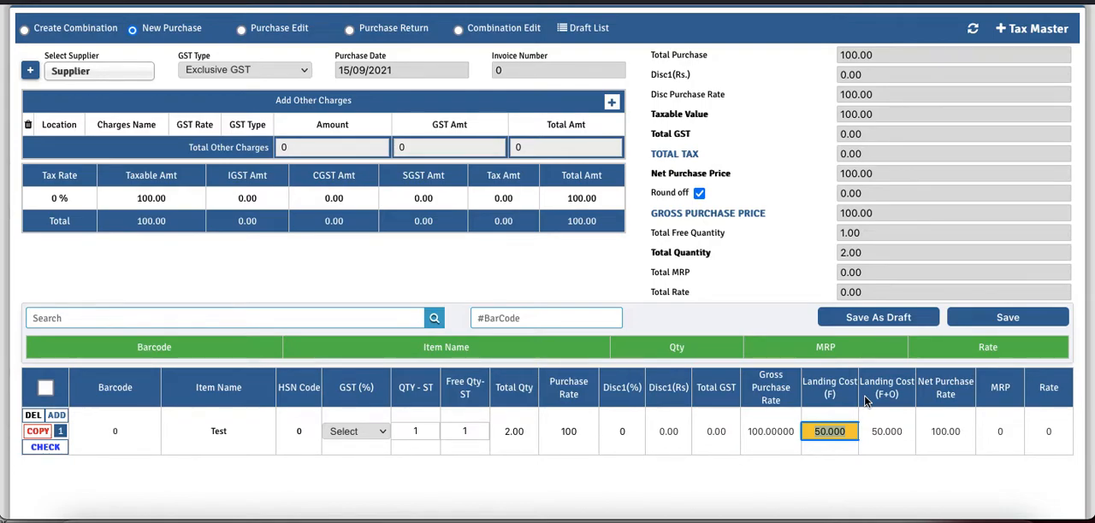
left_click(899, 432)
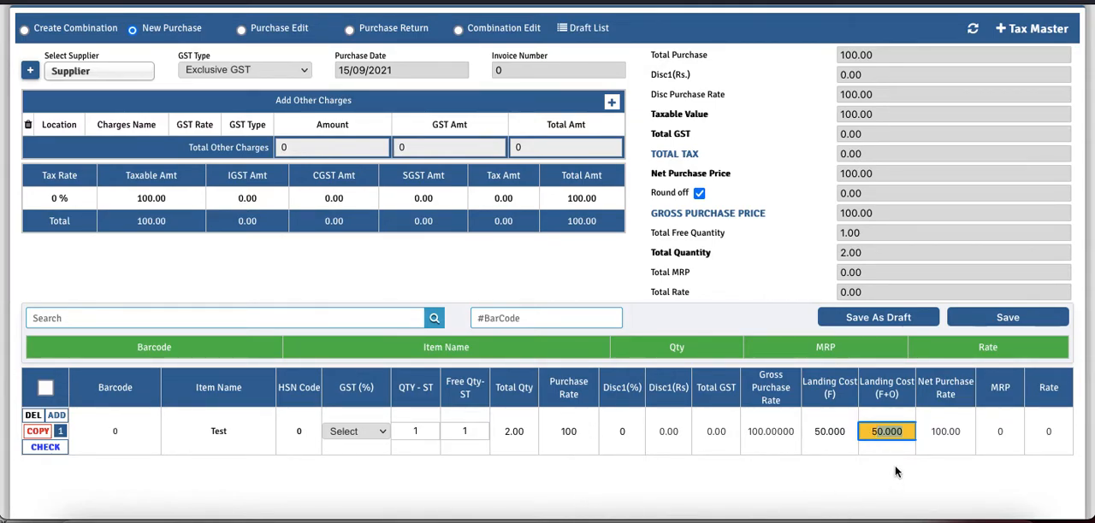
left_click(847, 431)
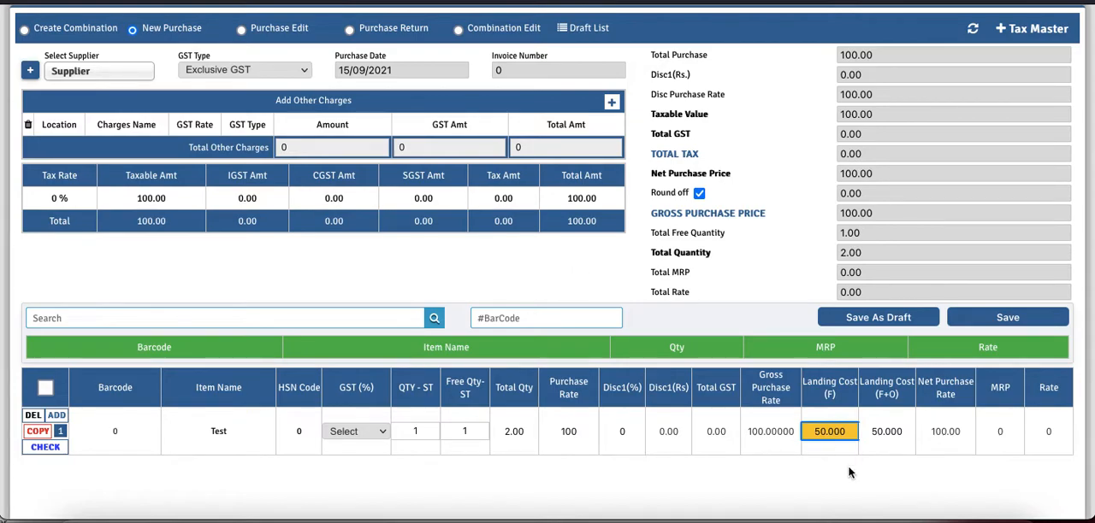
- Add a Freight Charge of 100 under other charges
left_click(611, 102)
left_click(384, 145)
type("100")
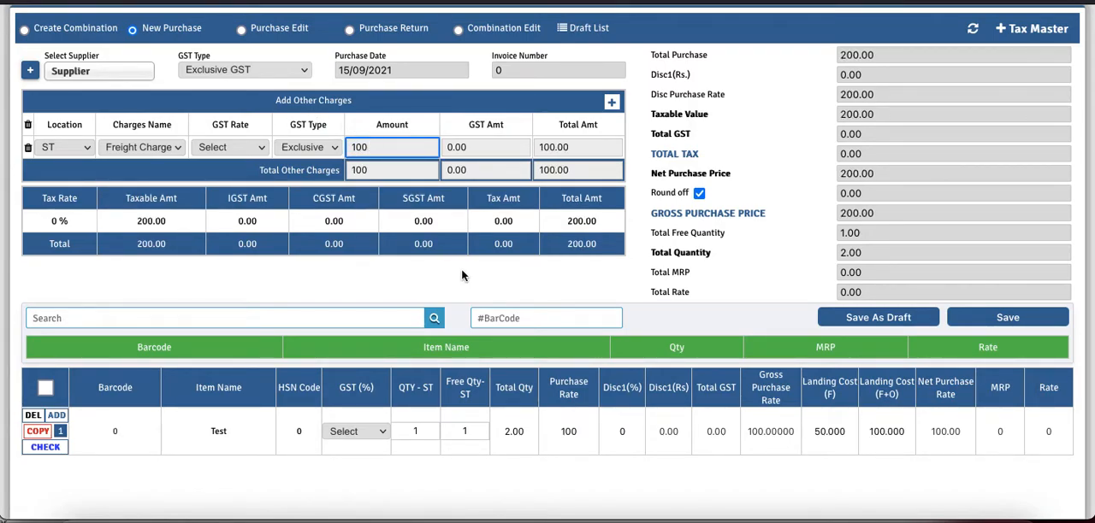
left_click(710, 479)
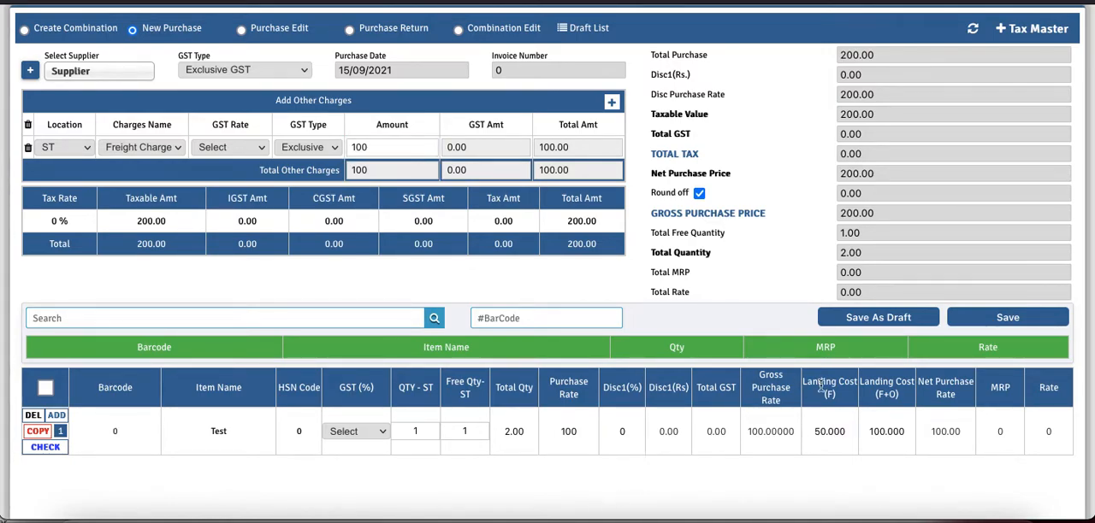
- Check how the freight charge affects the Test item's Landing Cost (F) and Landing Cost (F+O)
left_click_drag(804, 381, 829, 395)
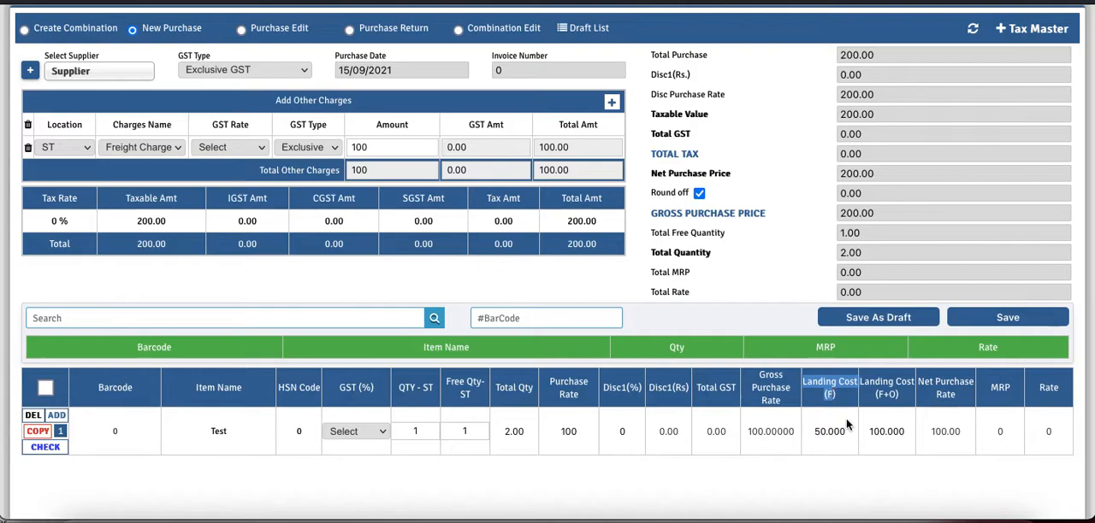
left_click(847, 429)
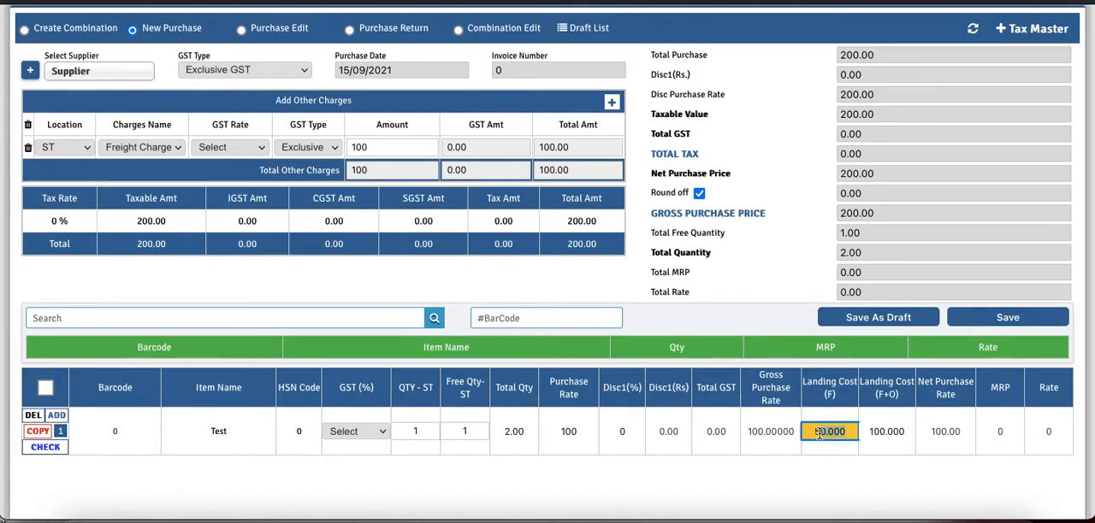
left_click(875, 389)
left_click_drag(875, 389, 899, 402)
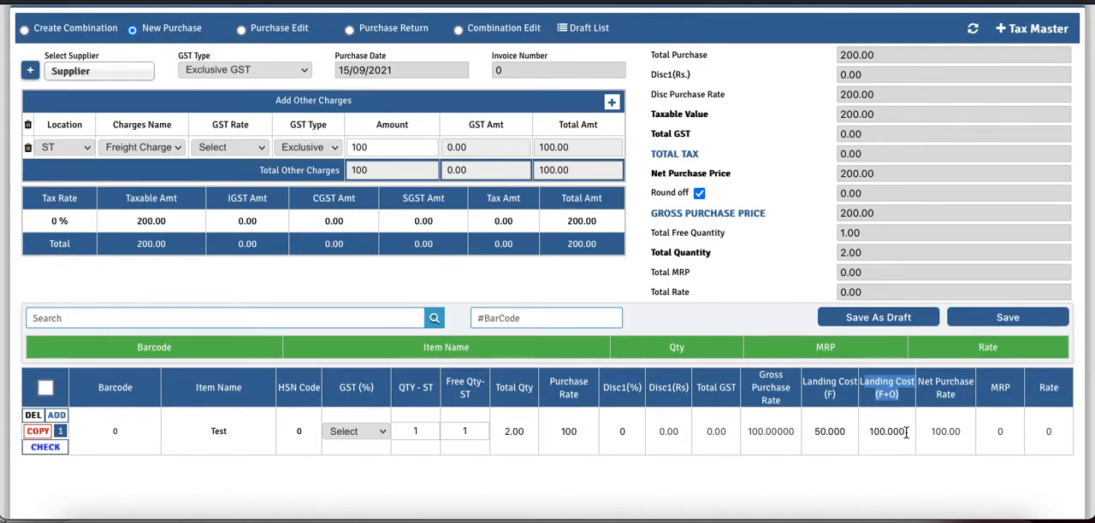
left_click(874, 432)
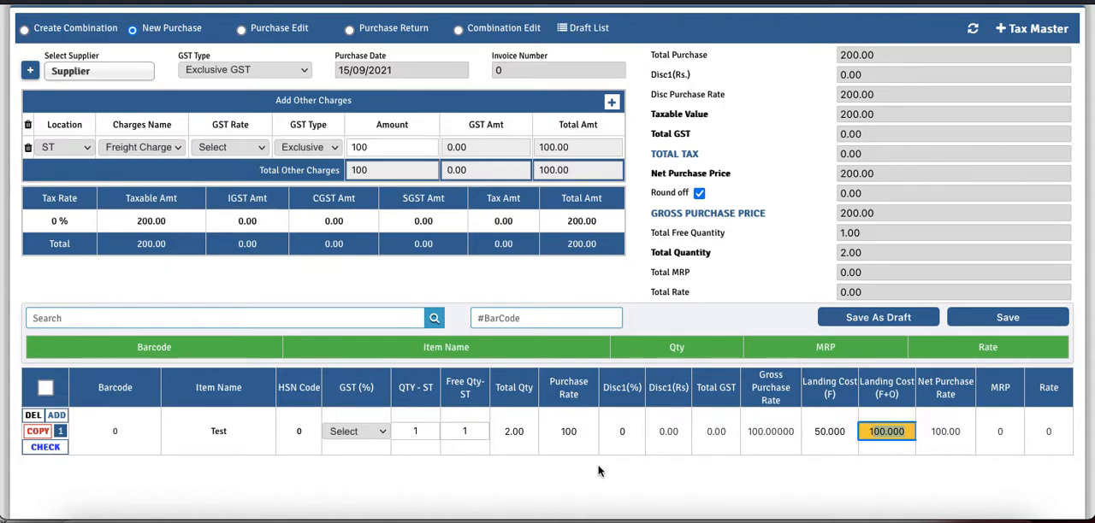
- Set the Test item's QTY-ST to 10, leaving the free quantity at 1
left_click(425, 432)
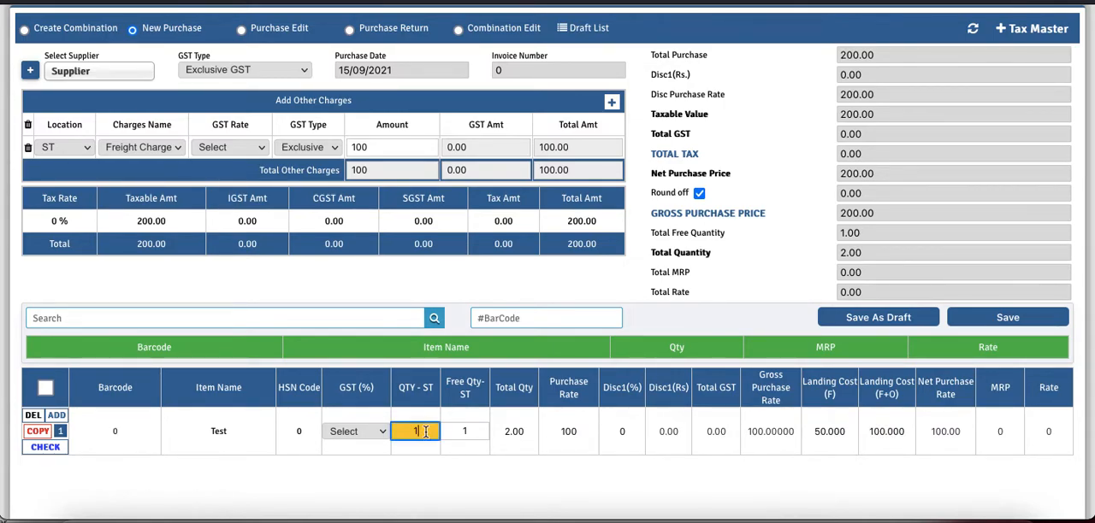
type("0")
key("Tab")
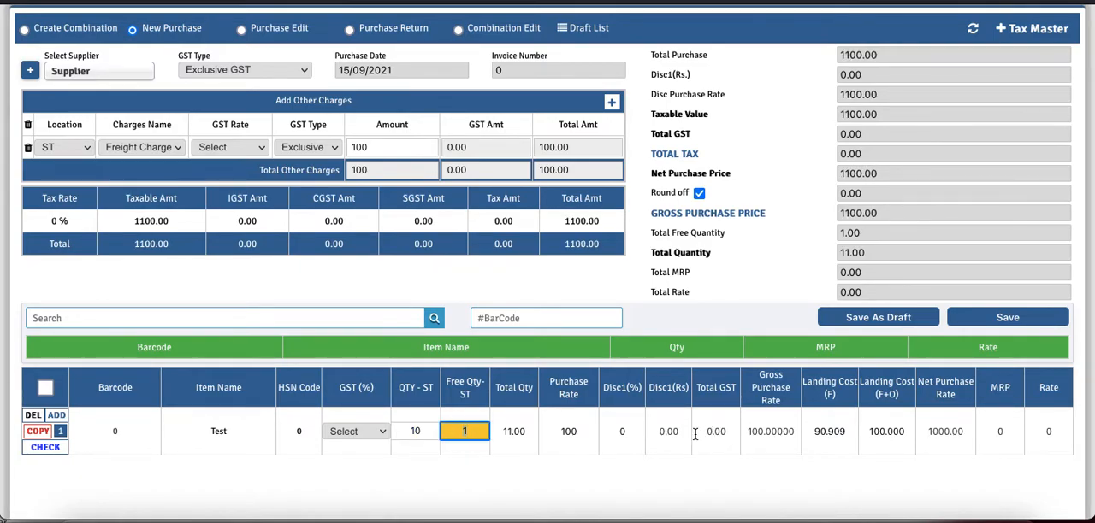
- Review the item's Landing Cost (F) against its purchase quantity and compare it with the Landing Cost (F+O)
left_click_drag(837, 400, 808, 393)
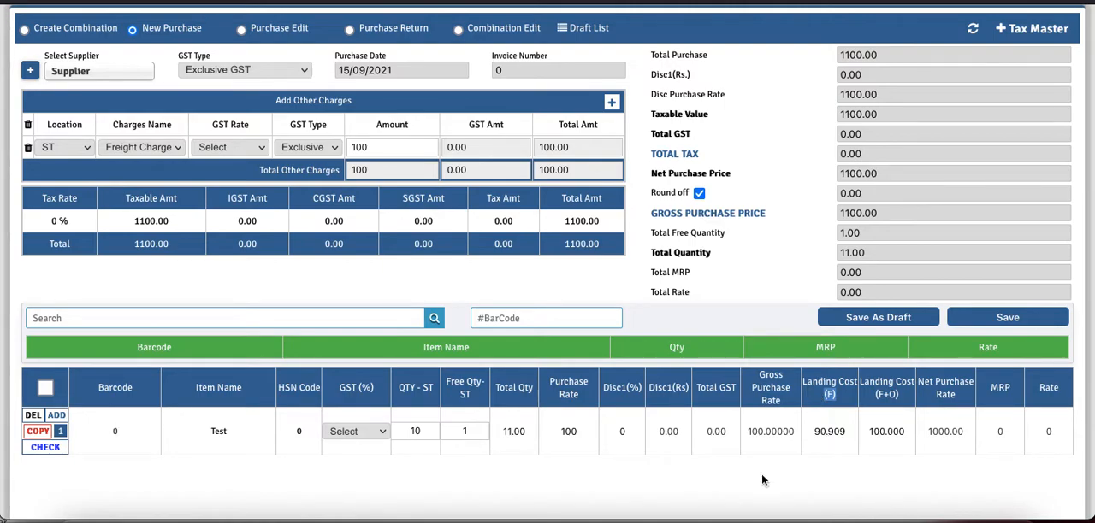
left_click(412, 434)
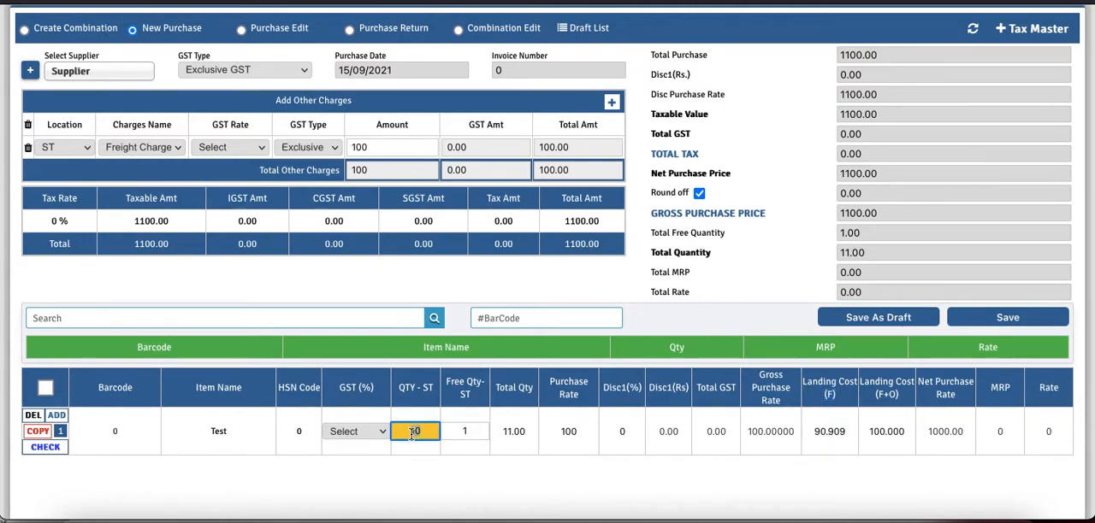
left_click_drag(837, 399, 808, 393)
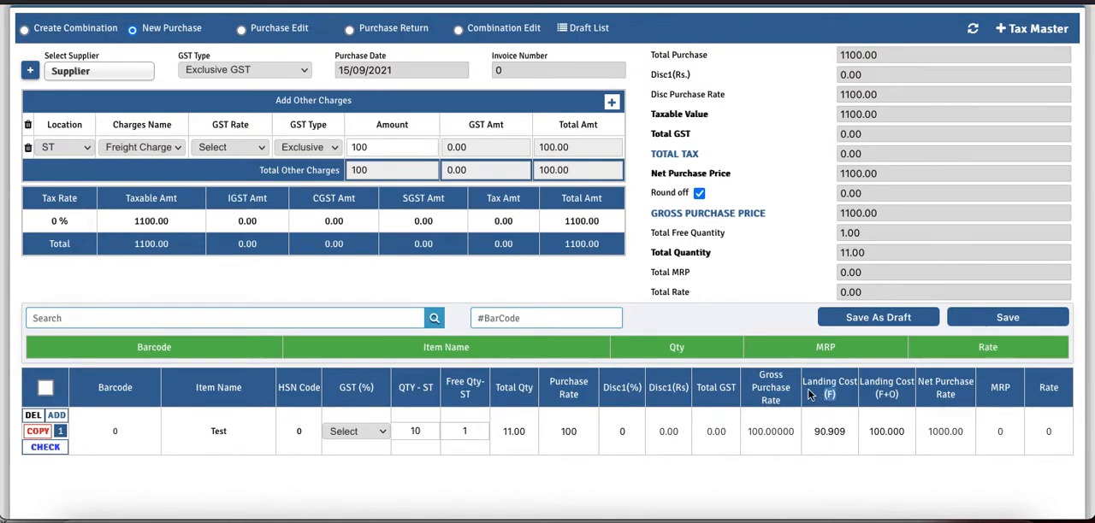
left_click_drag(846, 432, 809, 432)
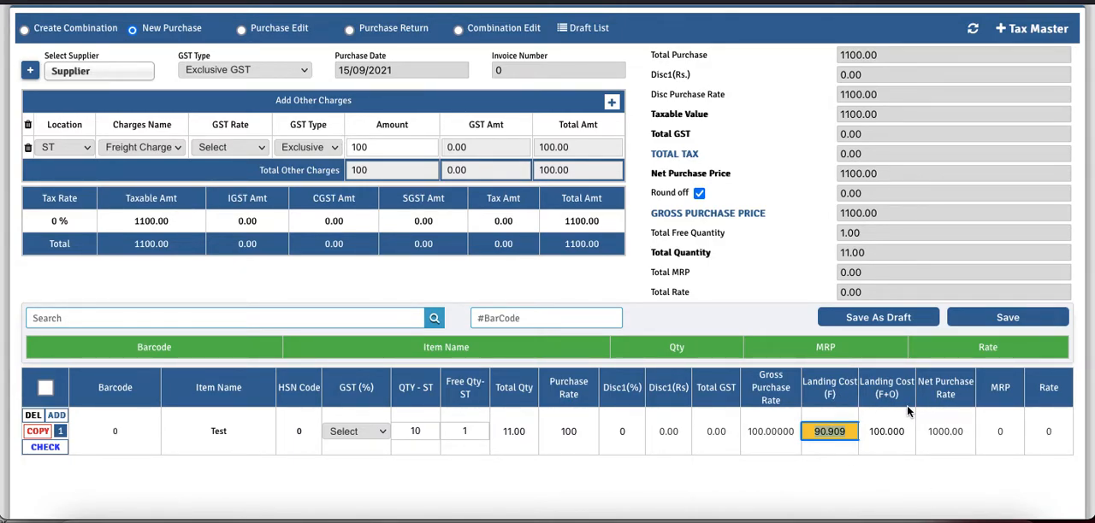
left_click(870, 435)
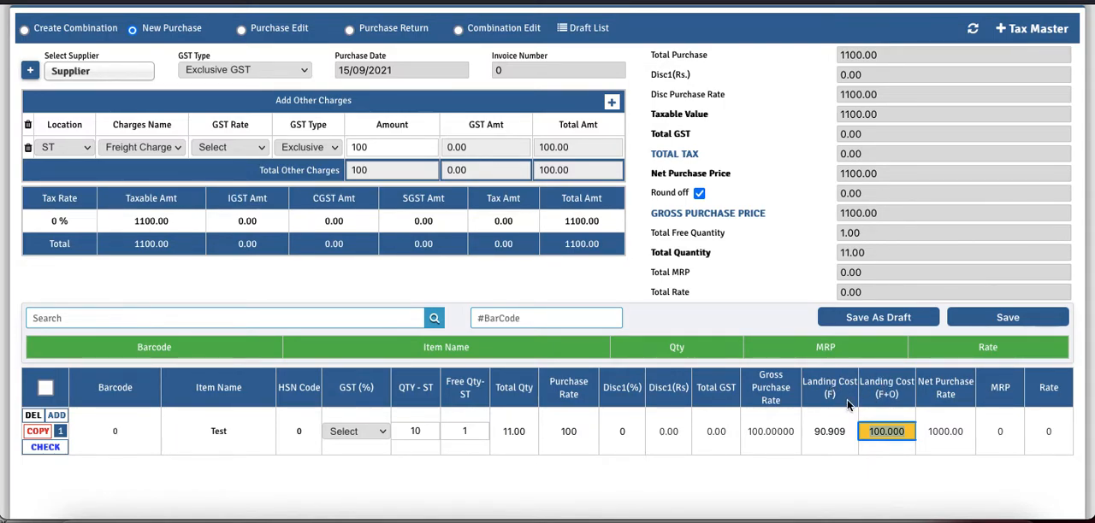
left_click_drag(841, 402, 818, 393)
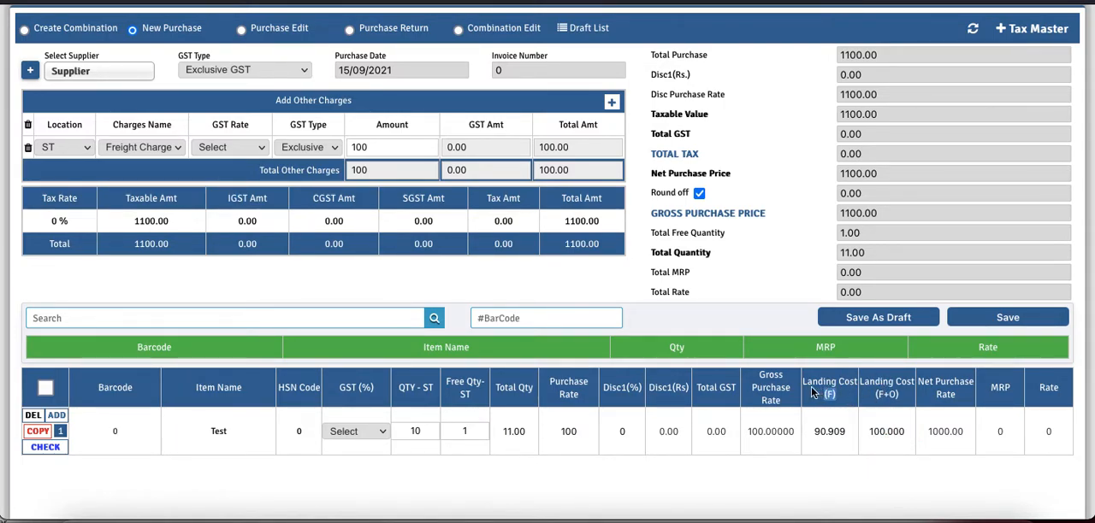
left_click(904, 402)
left_click_drag(904, 402, 871, 393)
left_click(838, 399)
double_click(838, 400)
left_click_drag(901, 399, 877, 399)
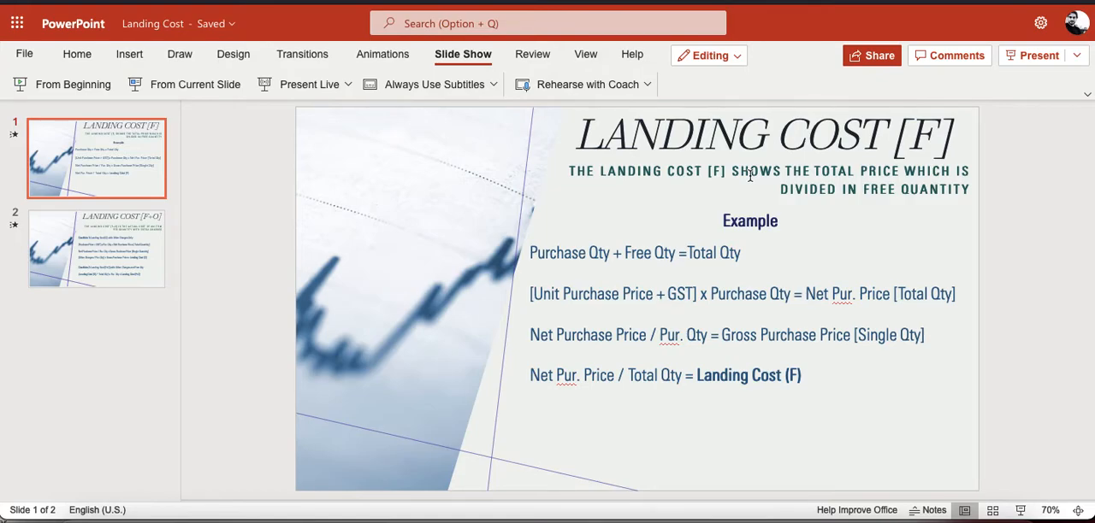
- Switch to the Landing Cost presentation in PowerPoint and examine the Total Qty formula on the Landing Cost [F] slide
left_click(705, 257)
left_click(651, 407)
left_click_drag(742, 253, 704, 253)
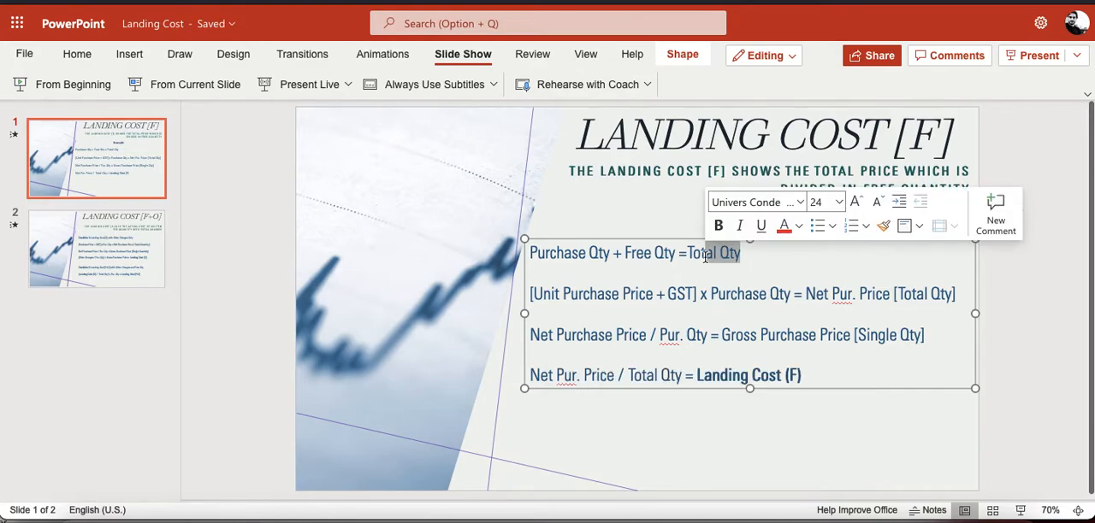
left_click(621, 427)
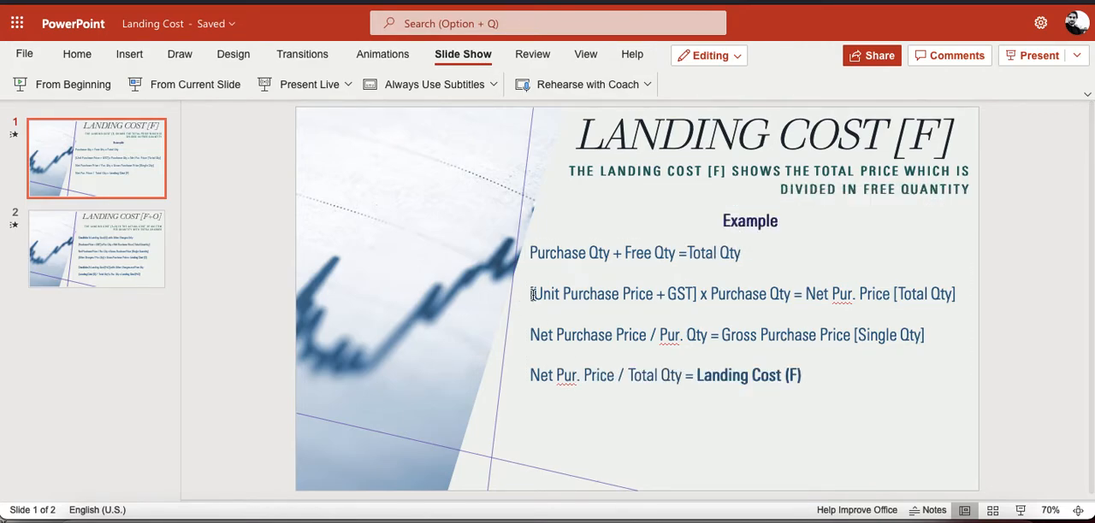